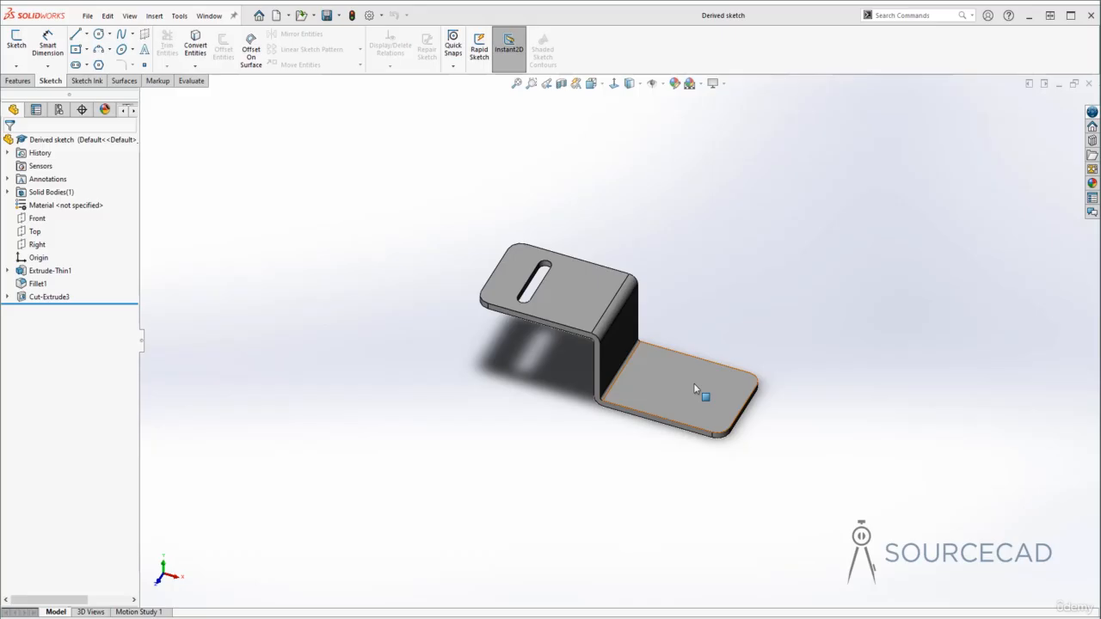
click(154, 16)
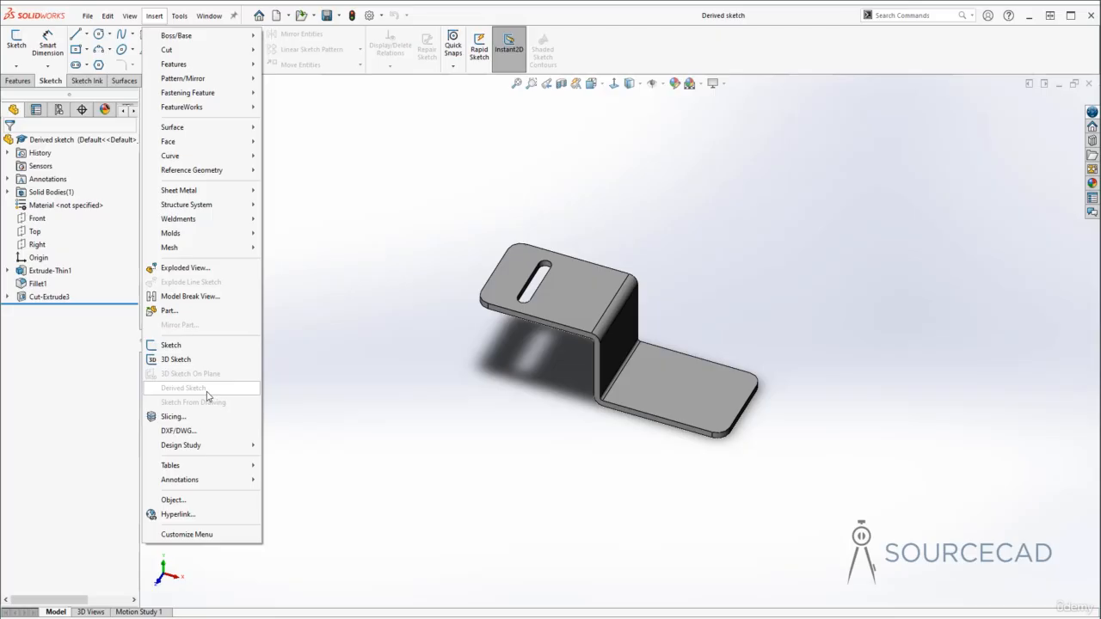
click(358, 296)
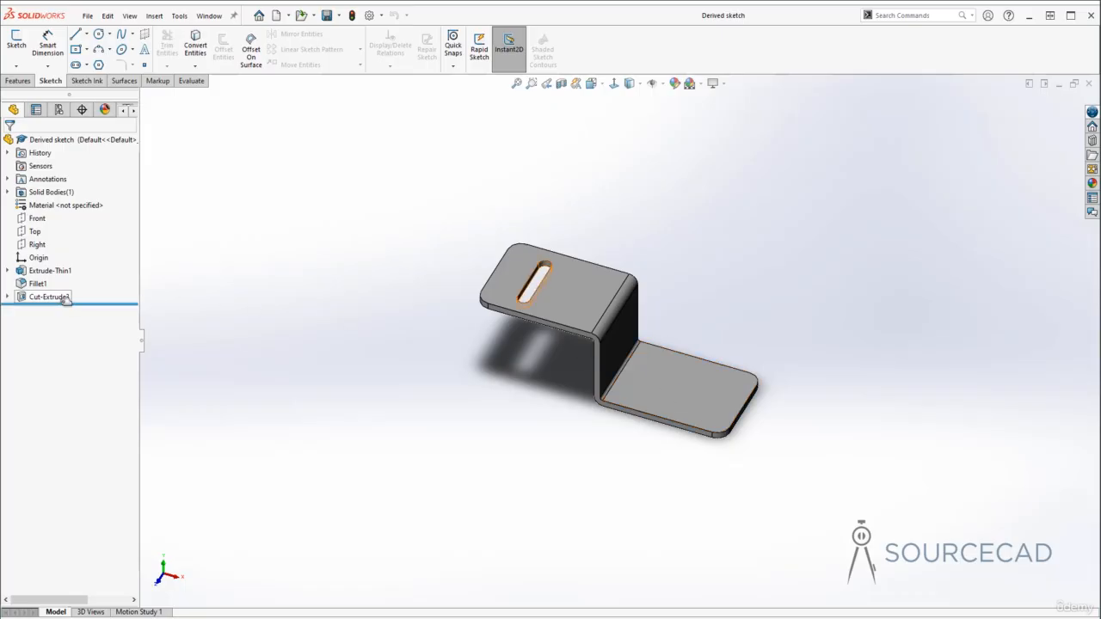
Create a derived sketch from the upper slot's Sketch2 on the lower flange's top face and move its slot onto that flange
click(7, 296)
click(53, 310)
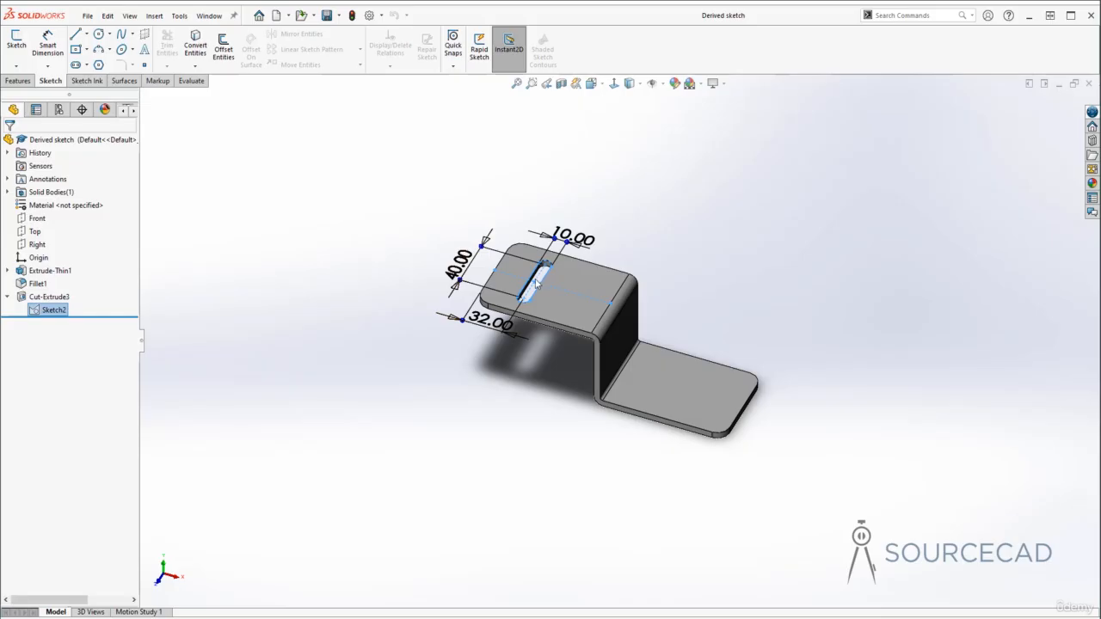
click(682, 392)
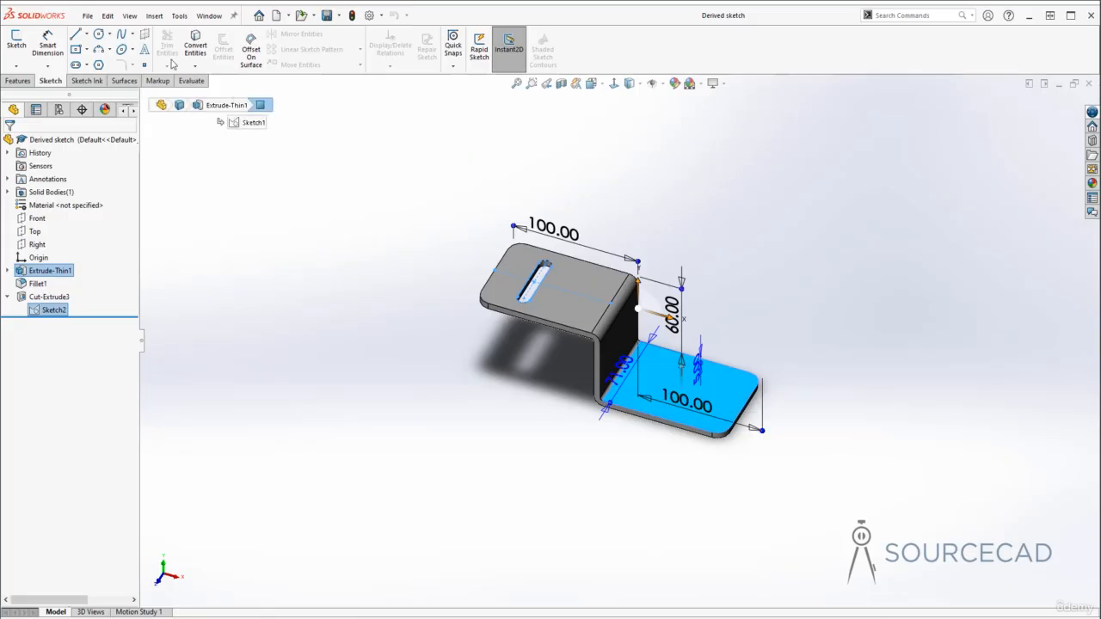
click(157, 16)
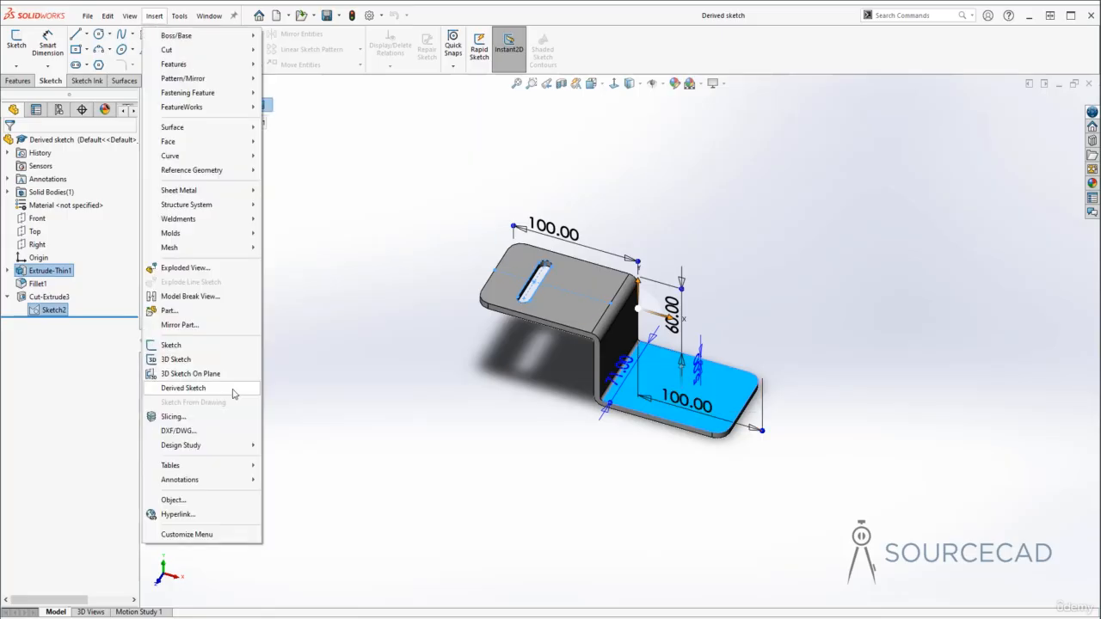
click(183, 388)
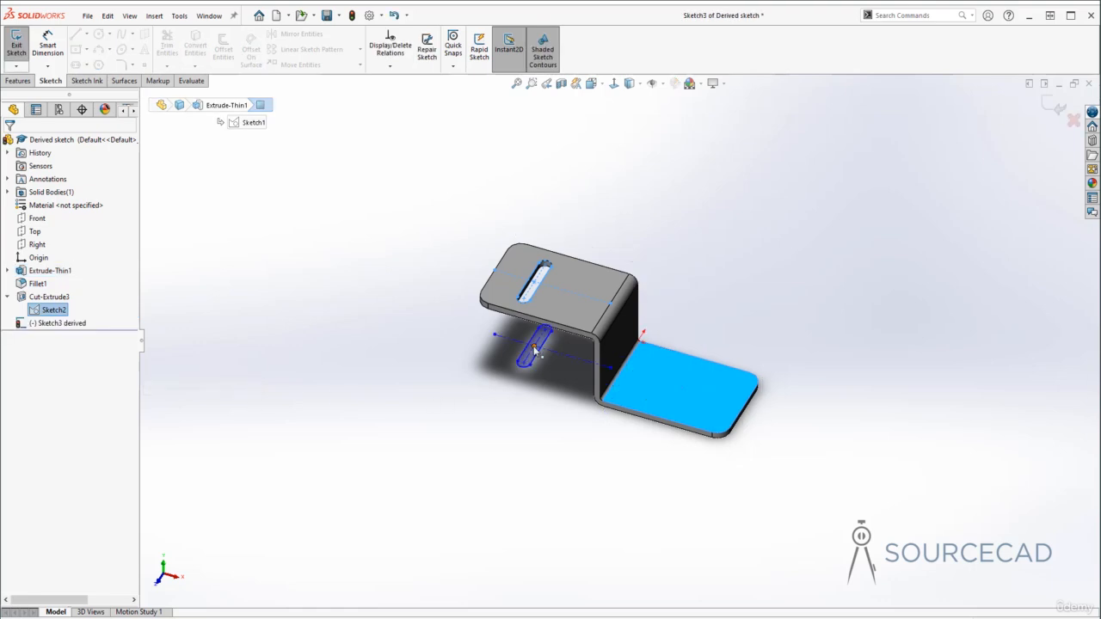
mouse_move(537, 353)
mouse_down()
mouse_move(538, 394)
mouse_move(475, 419)
mouse_move(706, 396)
mouse_up()
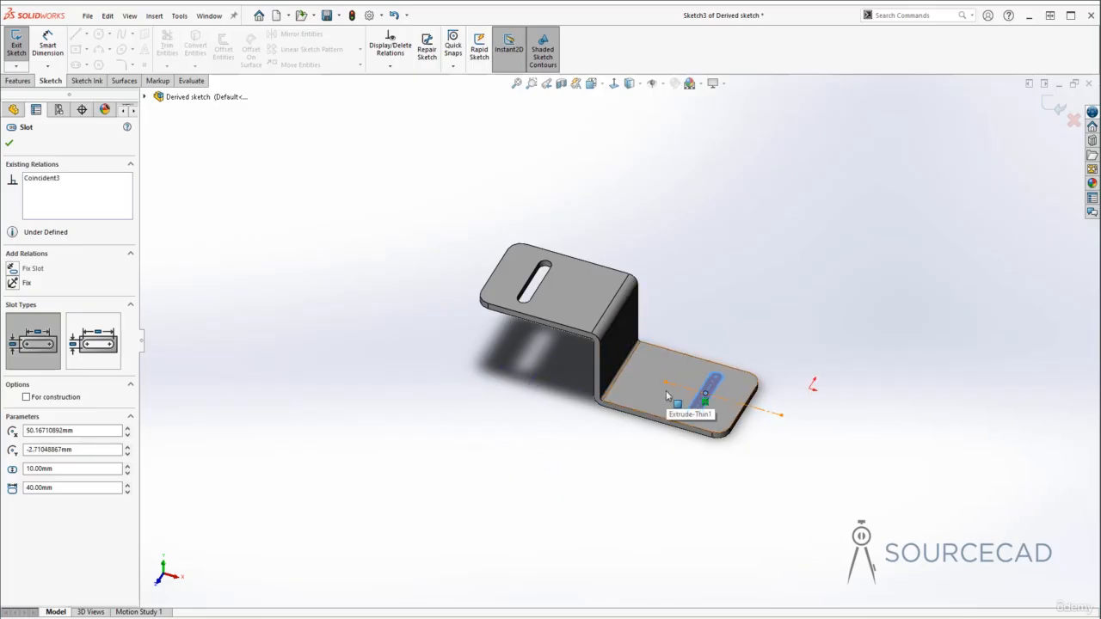
key(Escape)
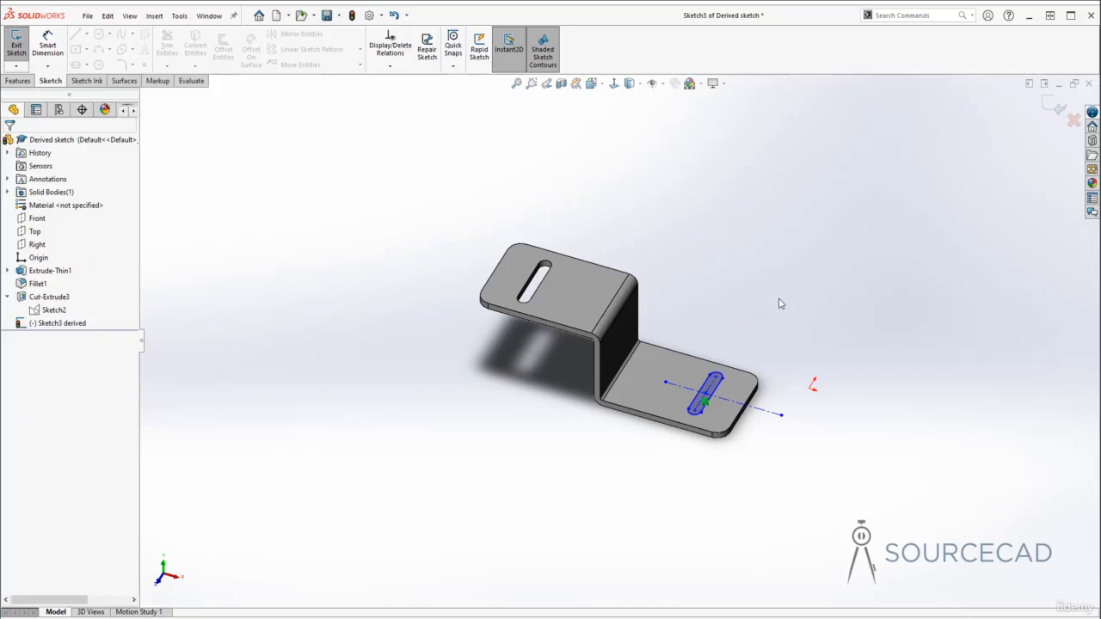
Dimension the derived slot 32 mm from the lower flange's outer end edge
click(705, 397)
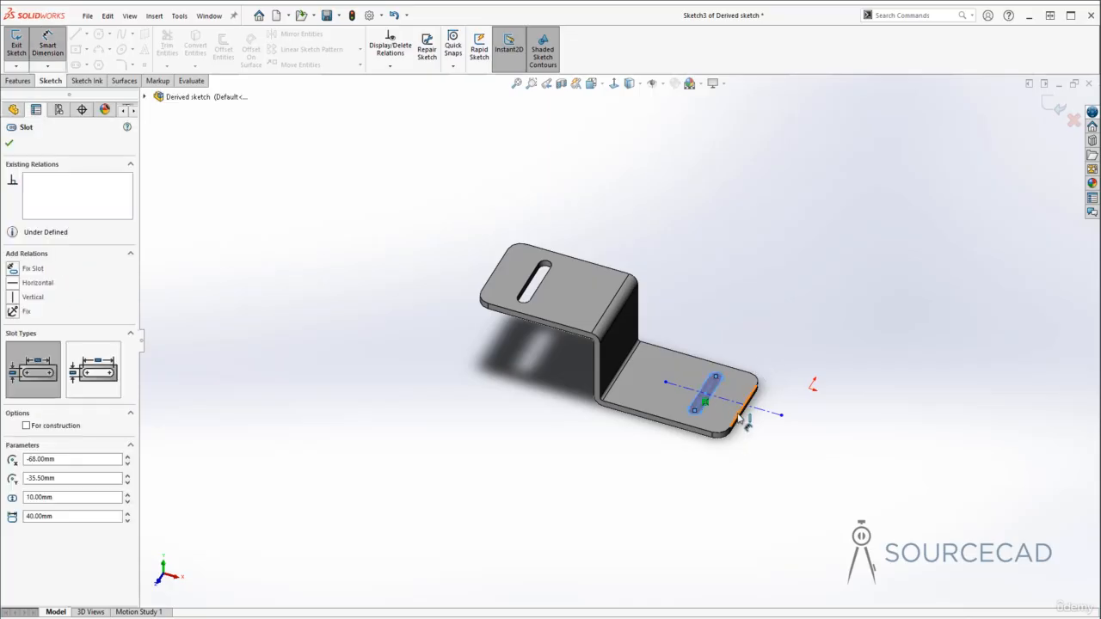
click(741, 418)
click(903, 443)
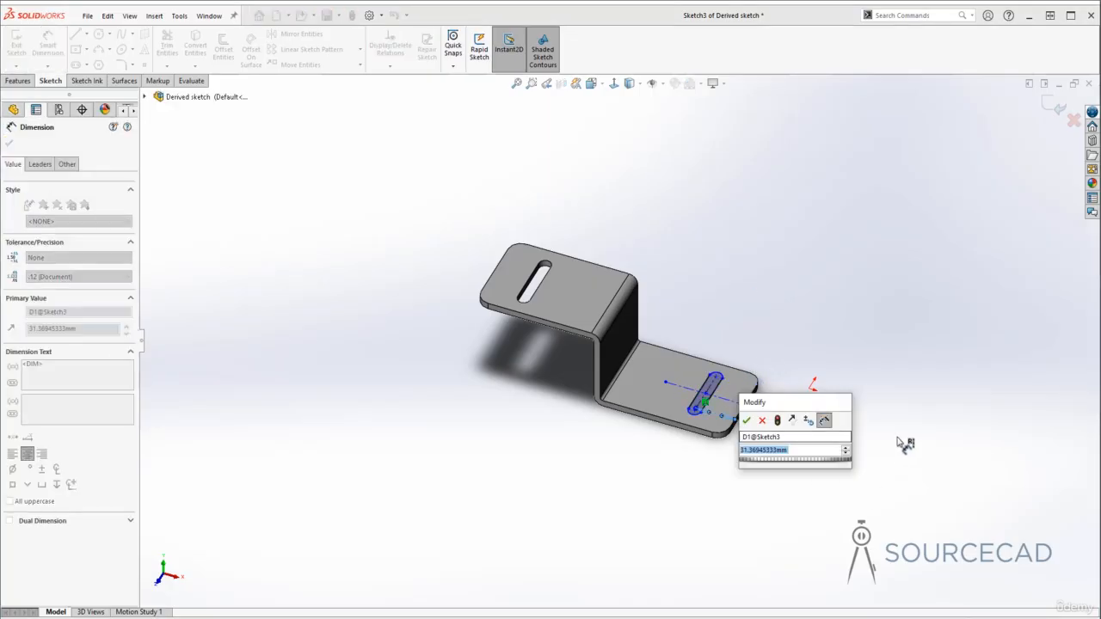
text(32)
key(Return)
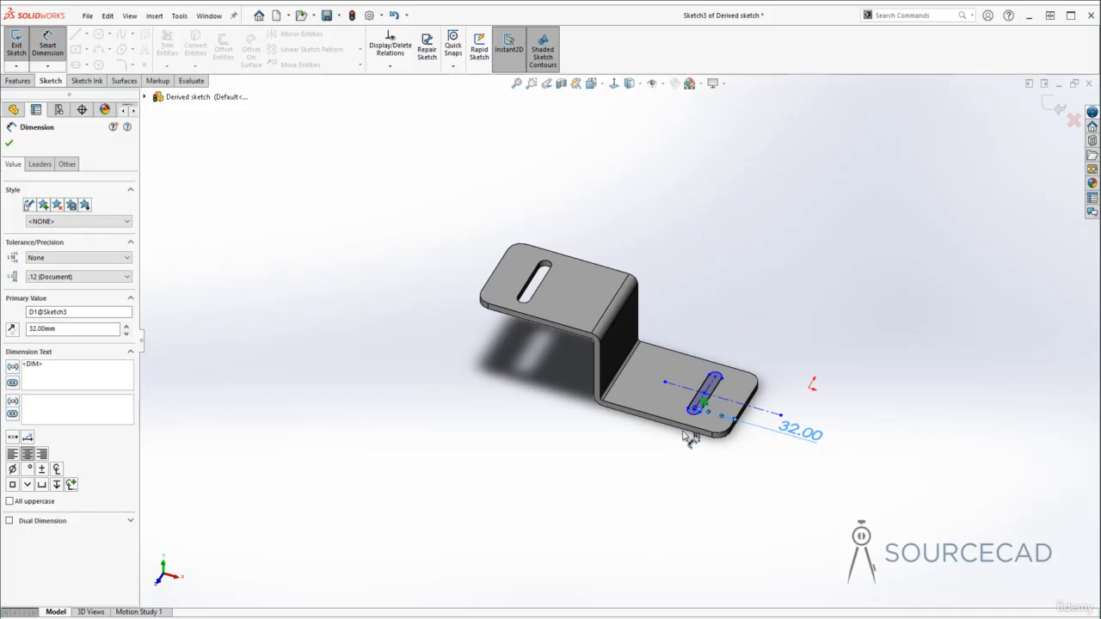
click(774, 475)
key(Escape)
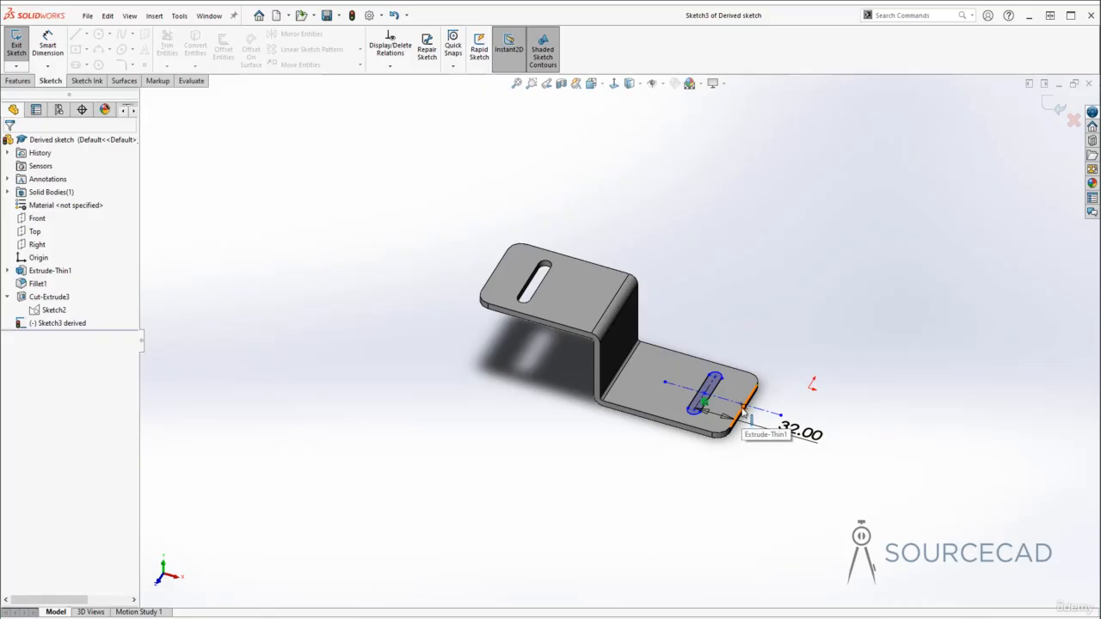
Make the derived sketch's centerline coincident with the midpoint of the lower flange's end edge and exit the sketch
click(740, 399)
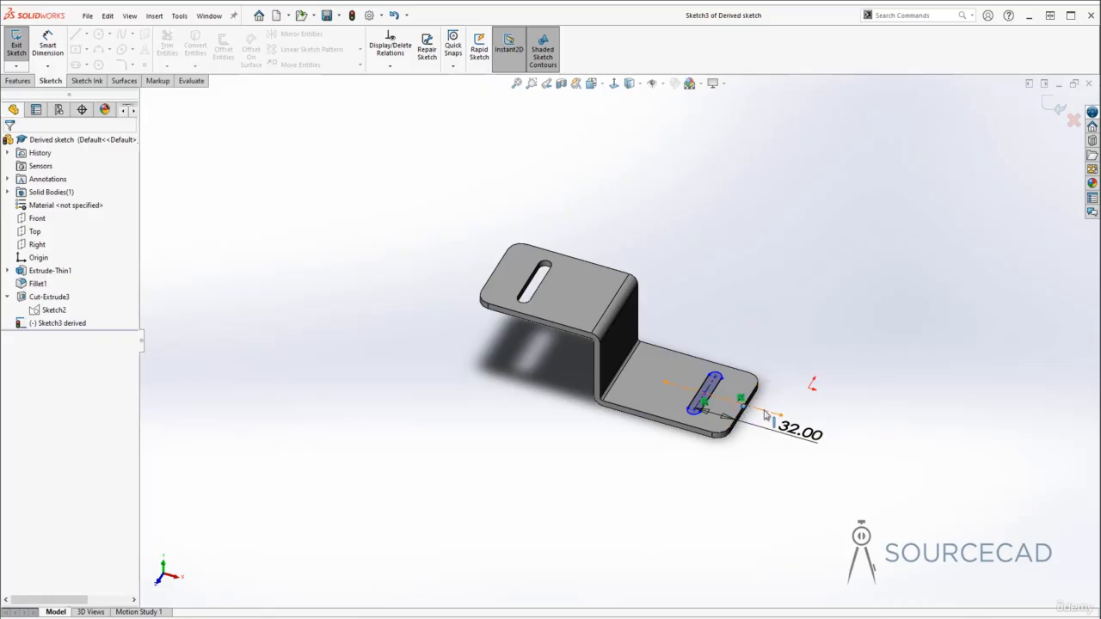
ctrl+click(765, 415)
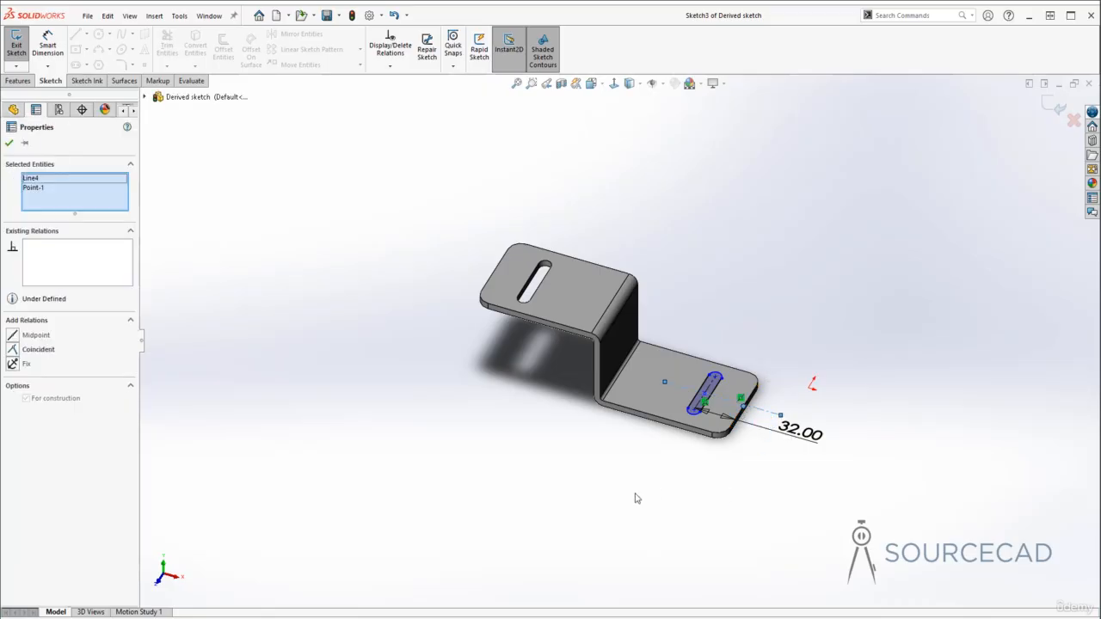
click(13, 349)
click(378, 418)
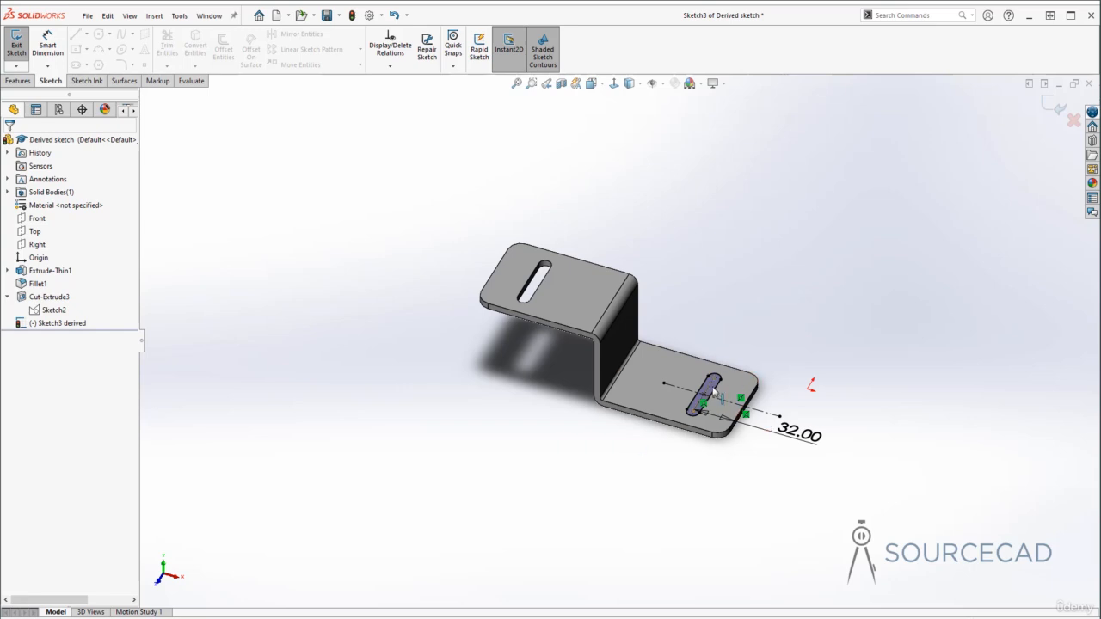
click(1054, 107)
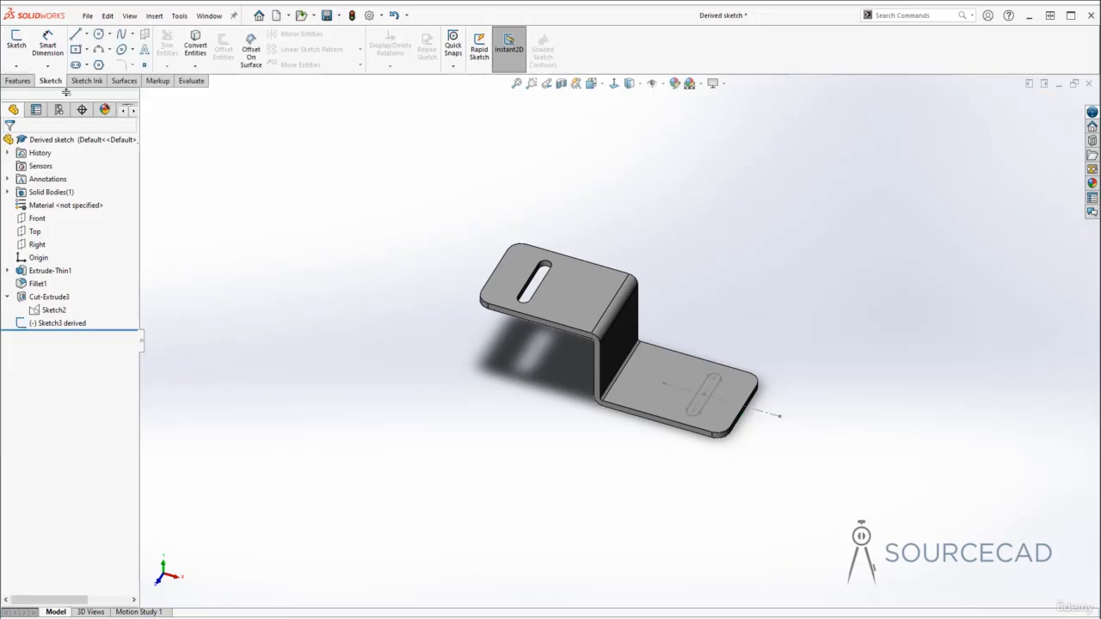
Cut the derived slot contour through the lower flange with an Extruded Cut set to Up To Next
click(26, 83)
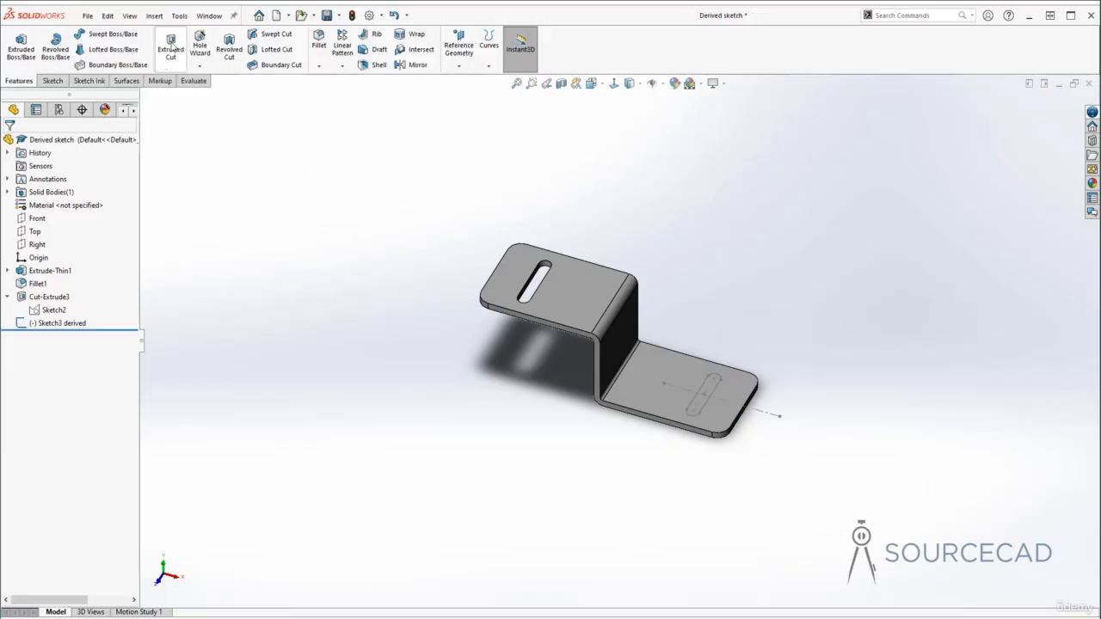
click(707, 401)
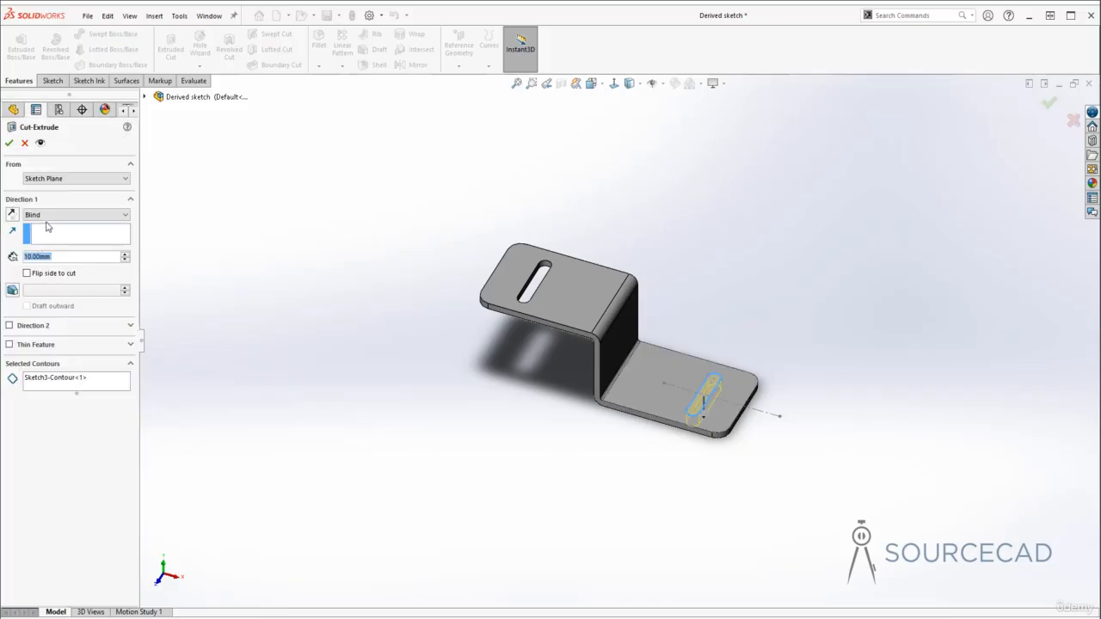
click(46, 216)
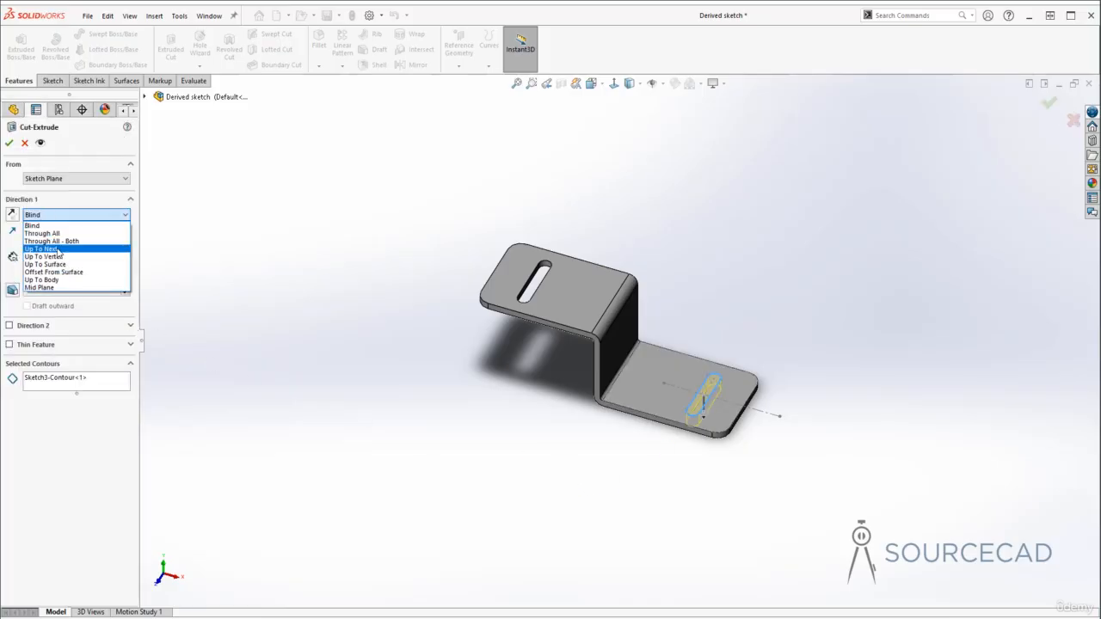
click(51, 249)
click(9, 143)
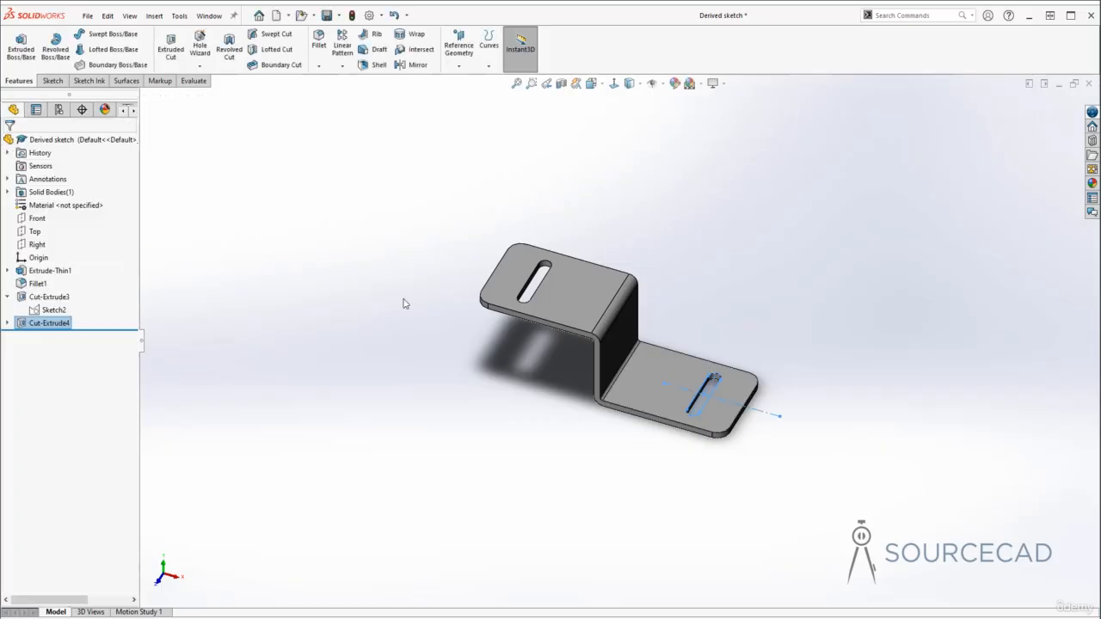
click(634, 479)
middle_drag(750, 327, 711, 366)
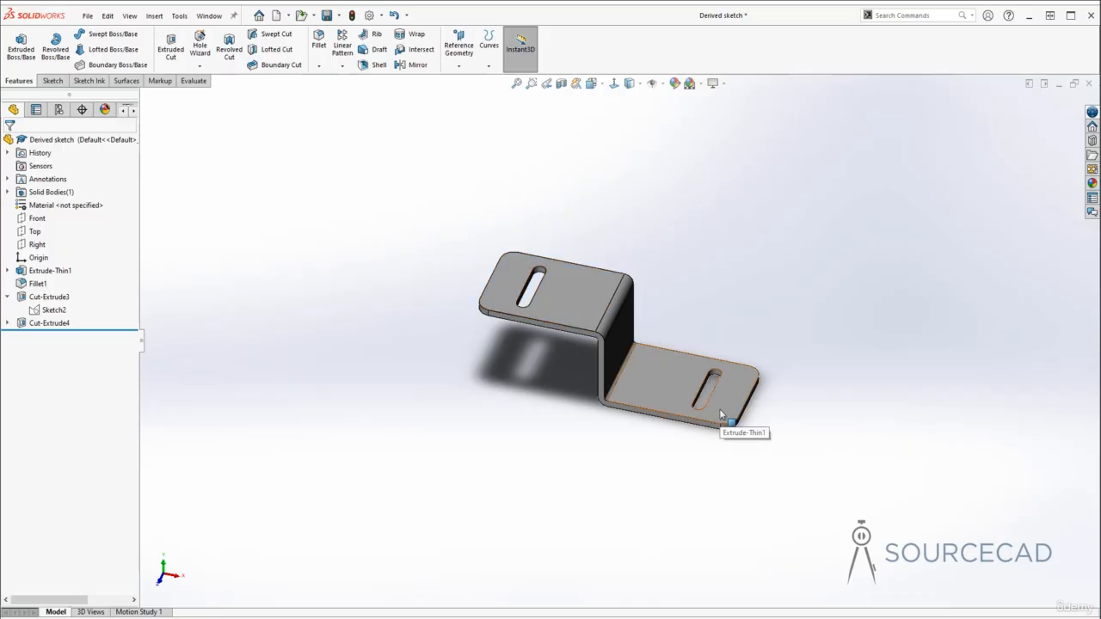
Edit the upper slot's Sketch2 and draw a circle about 24.7 mm in diameter centred on the slot
click(53, 311)
right_click(53, 311)
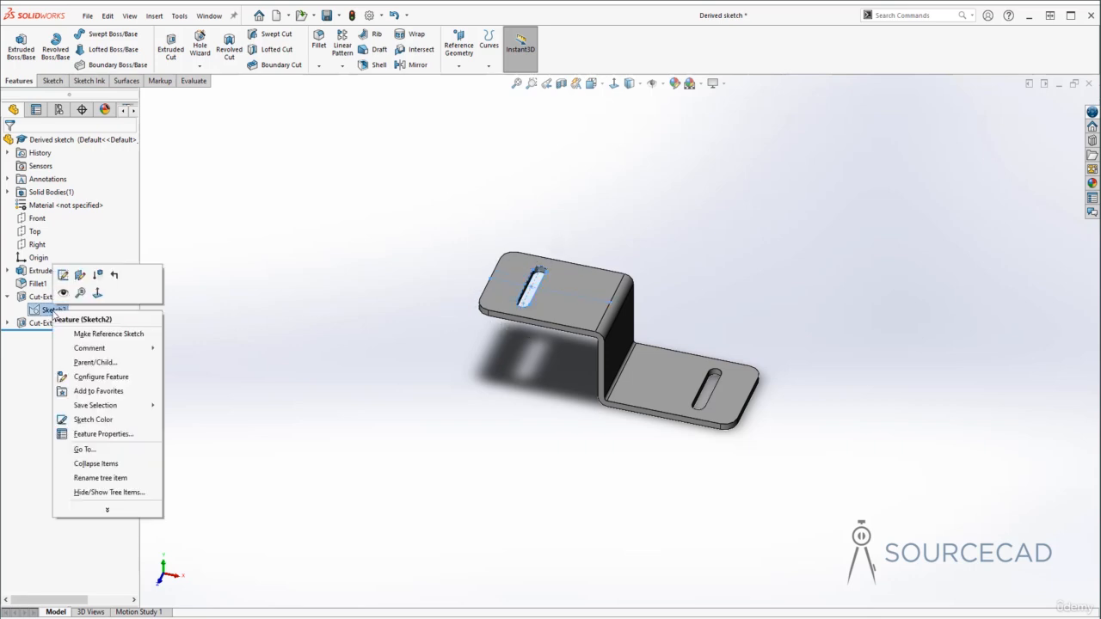
click(64, 275)
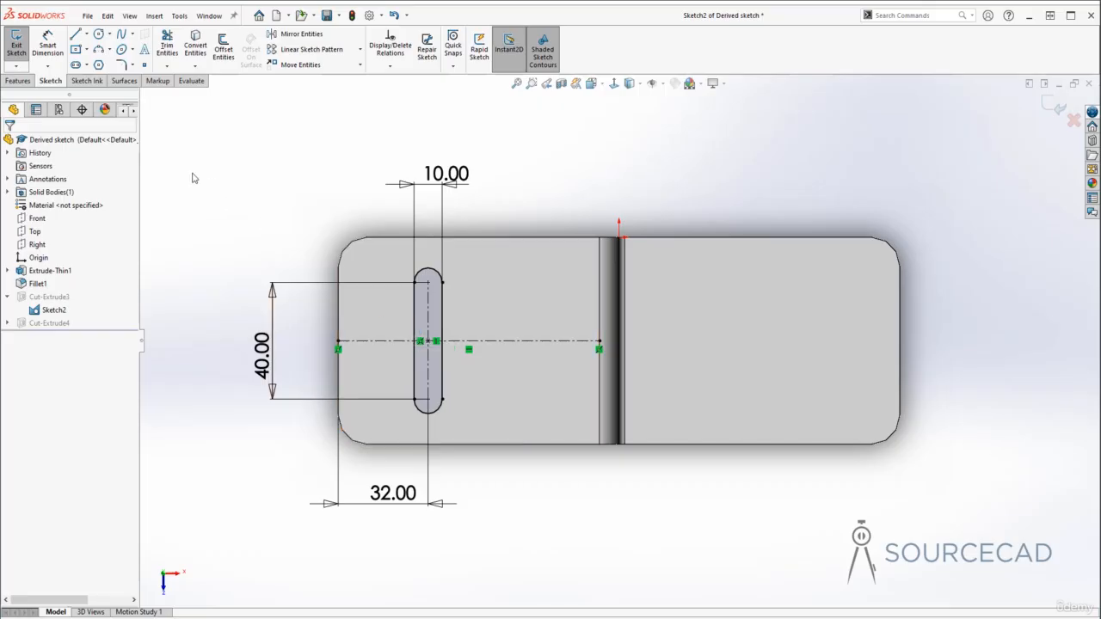
click(98, 38)
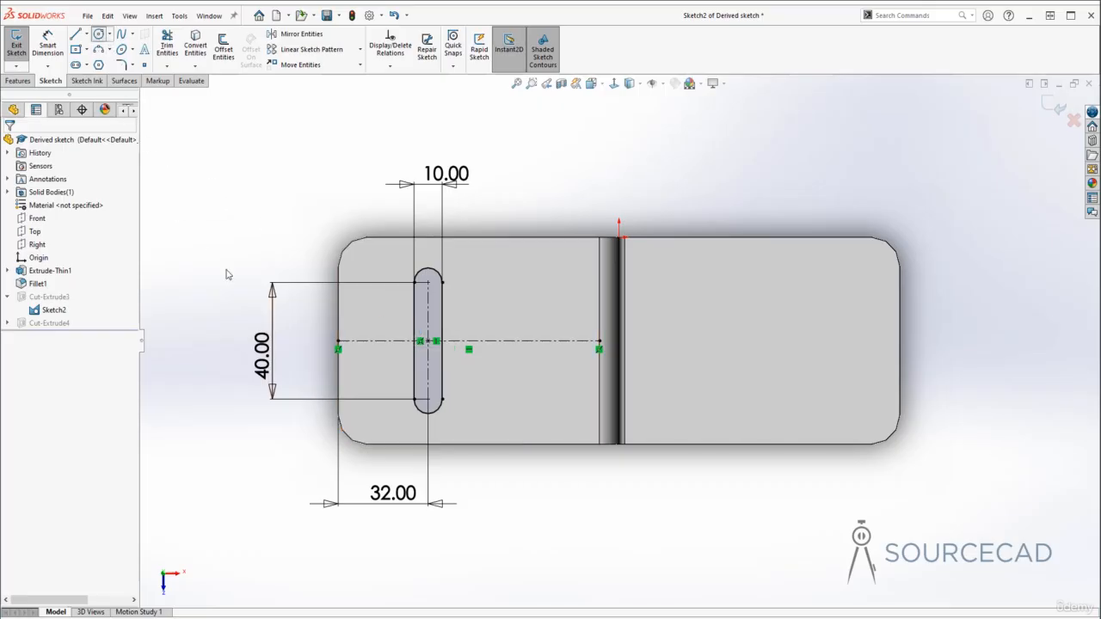
click(427, 342)
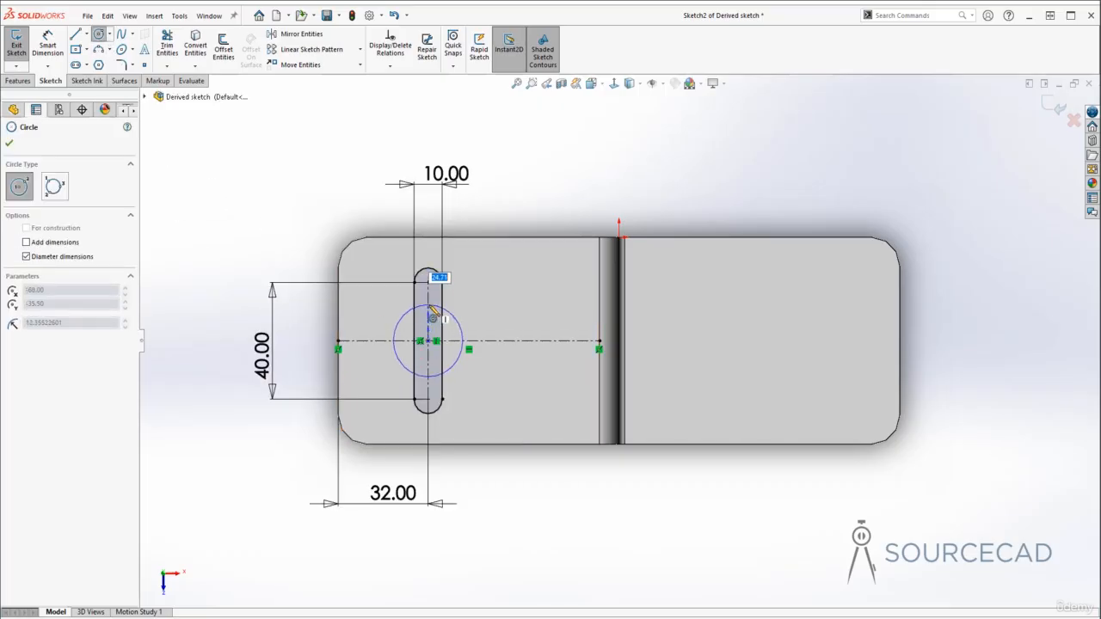
click(435, 308)
key(Escape)
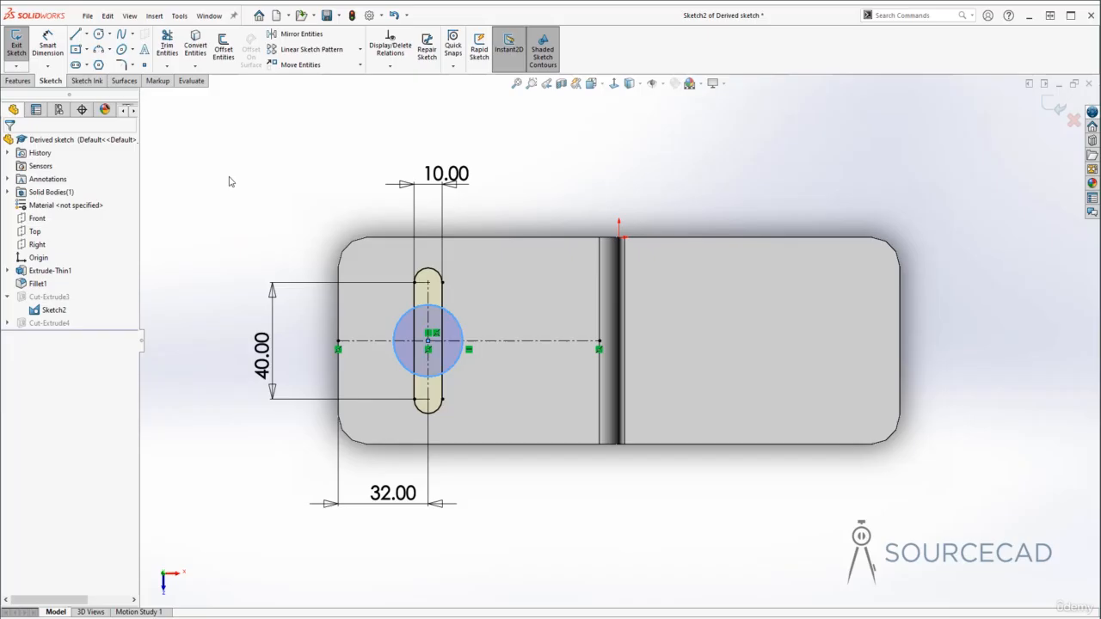
Power trim the overlapping circle and slot segments and the leftover slot centerline so one outline remains, and exit the sketch
click(167, 43)
click(428, 306)
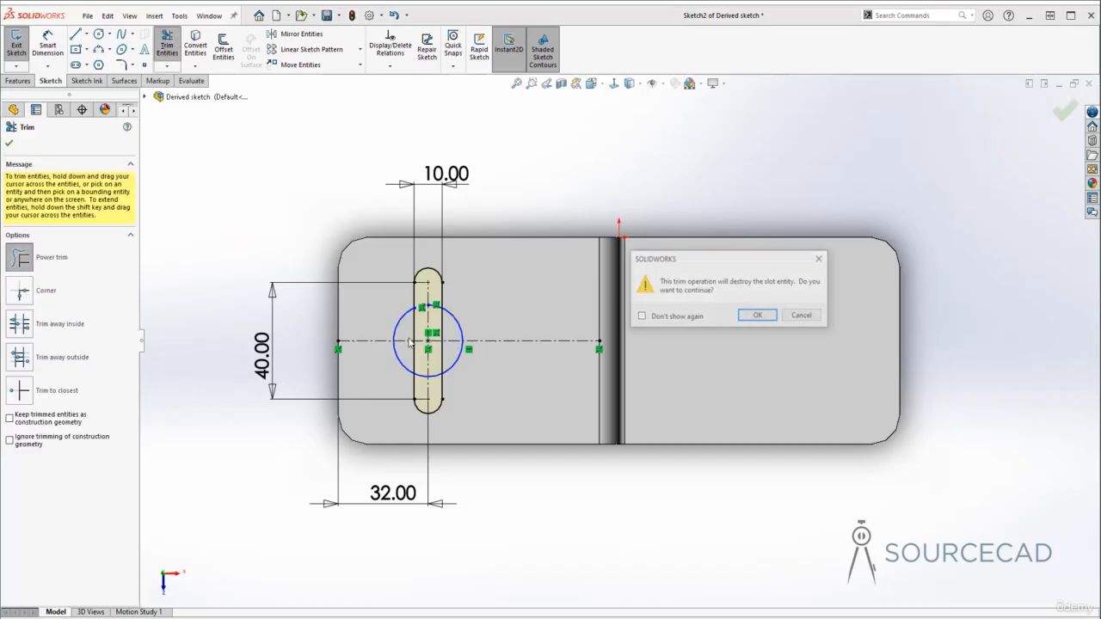
click(755, 318)
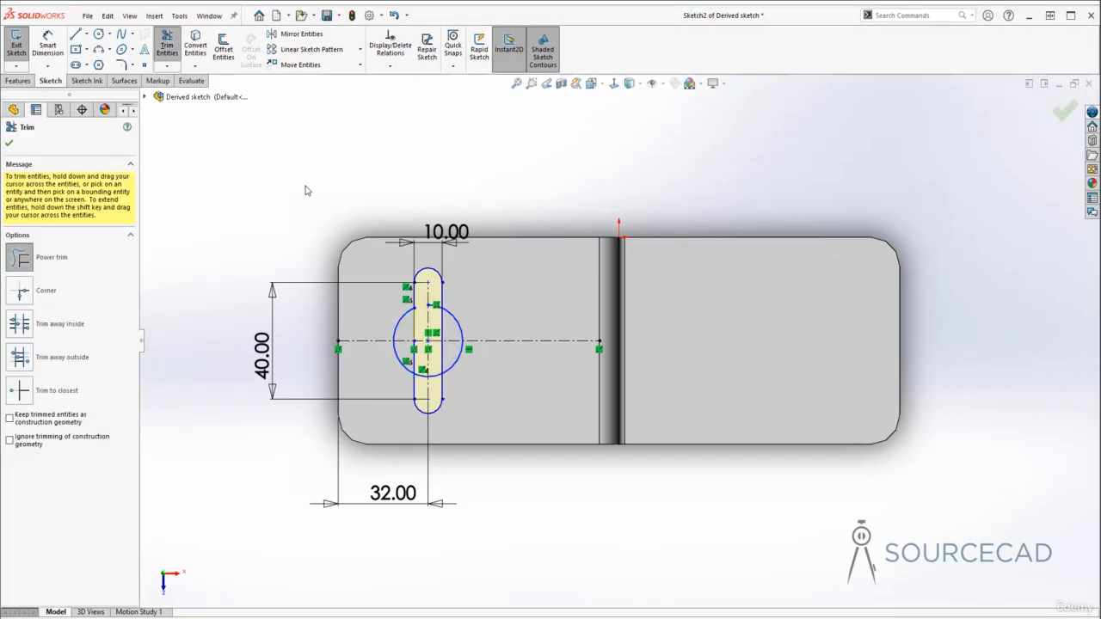
click(171, 46)
click(169, 47)
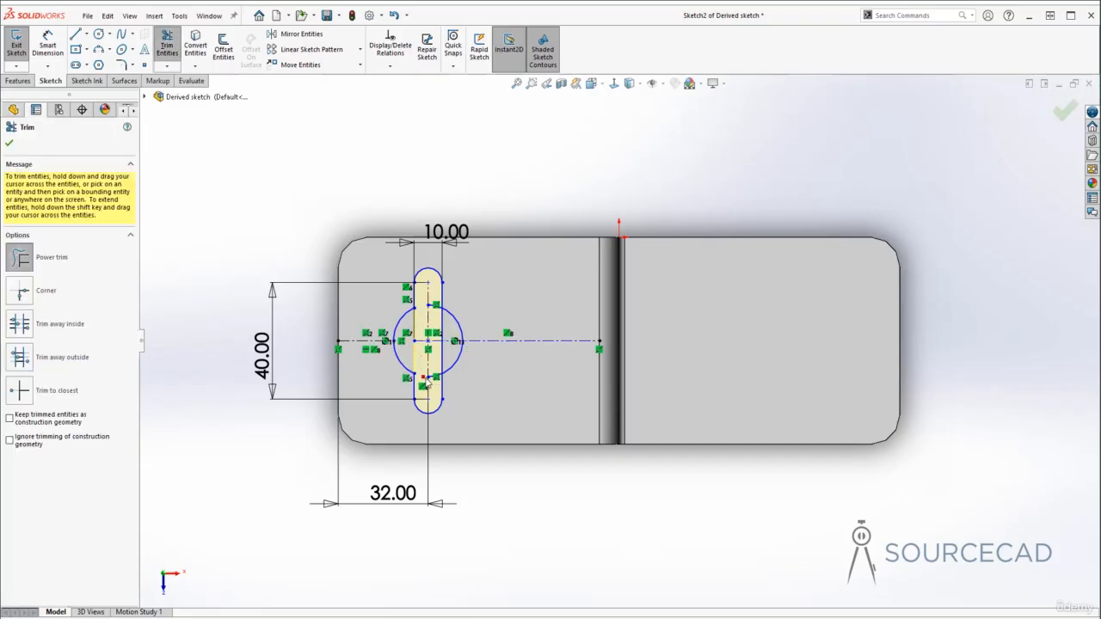
mouse_move(426, 381)
mouse_down()
mouse_move(448, 313)
mouse_move(434, 299)
mouse_move(428, 334)
mouse_move(415, 341)
mouse_up()
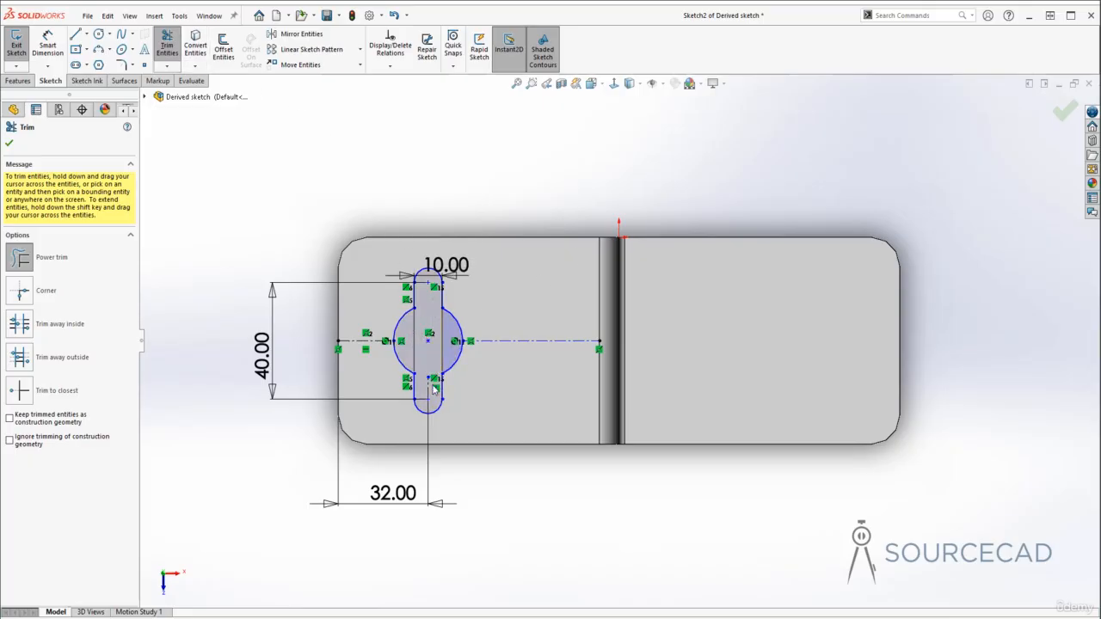
drag(424, 390, 435, 383)
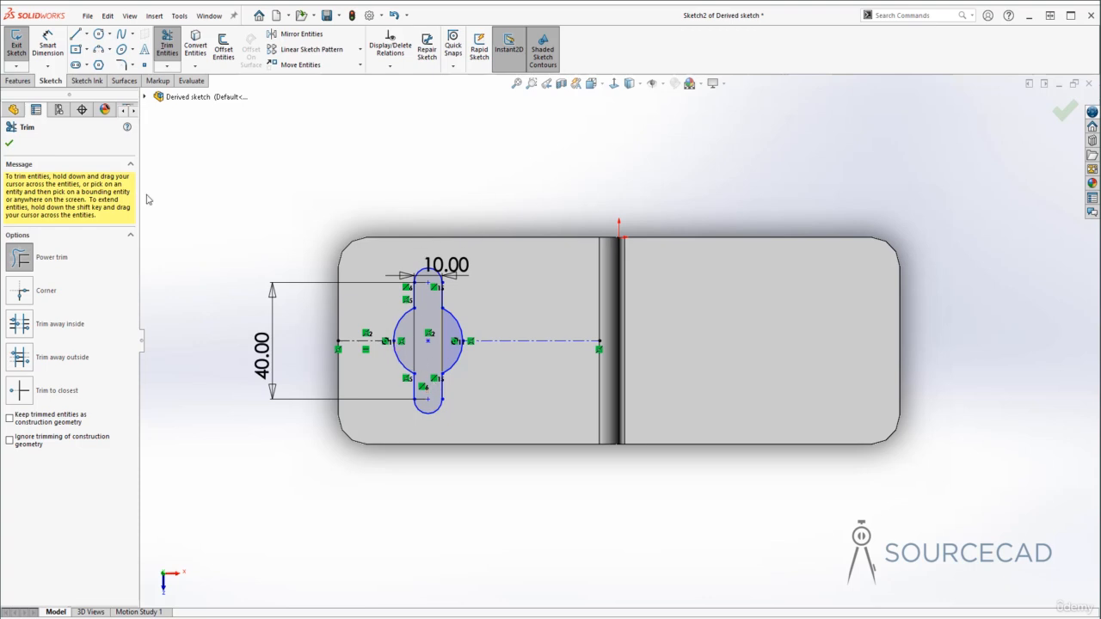
key(Escape)
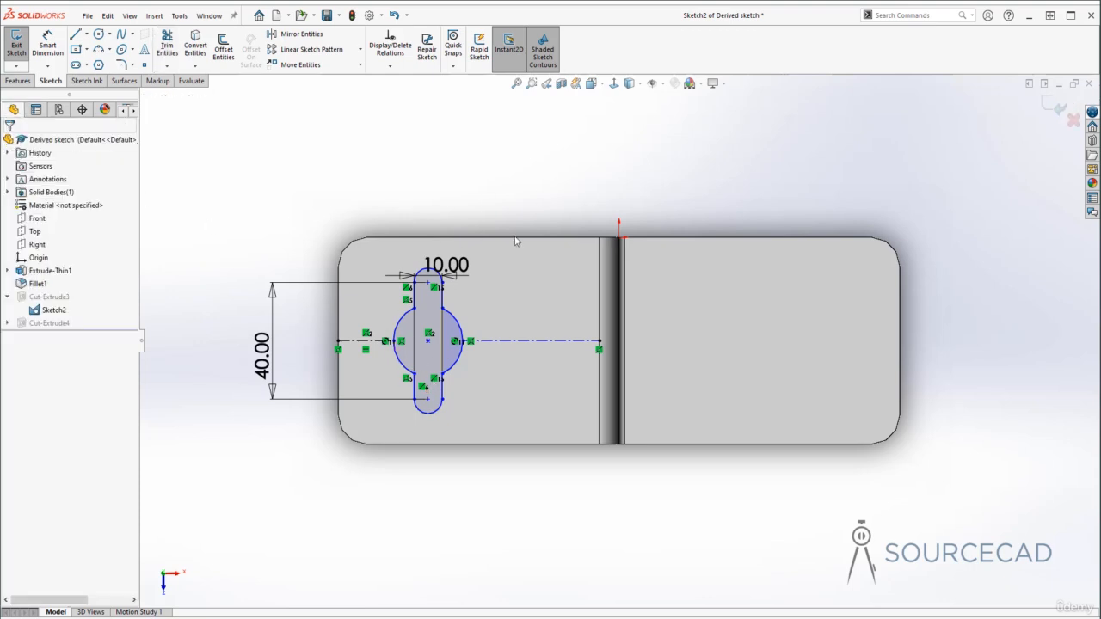
click(1054, 109)
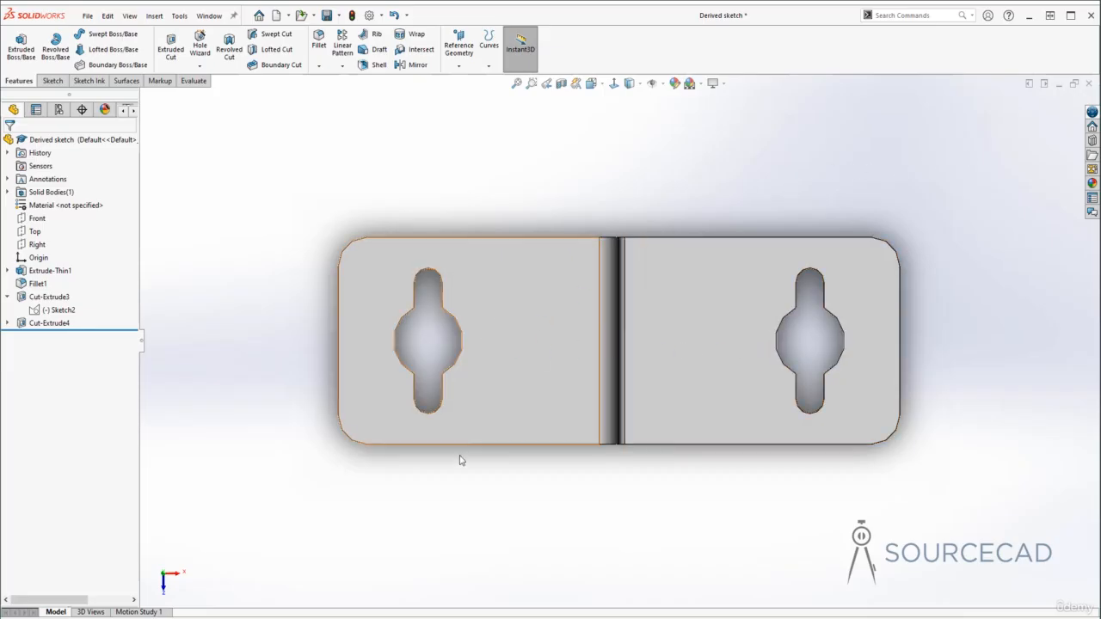
Open the upper slot's Sketch2 for editing again
middle_drag(459, 457, 444, 280)
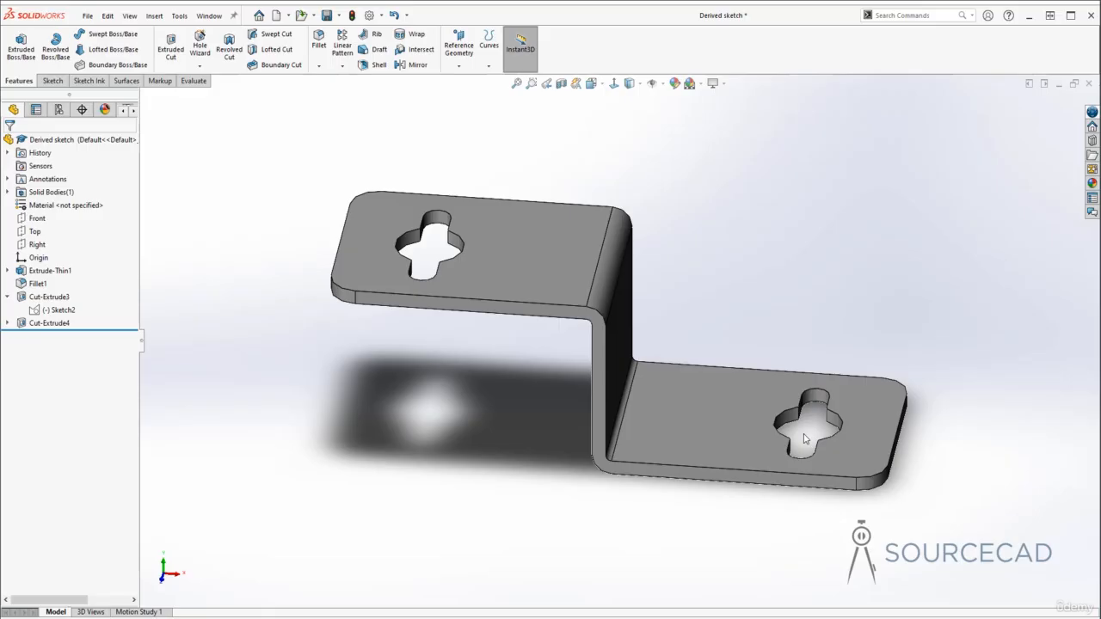
click(60, 310)
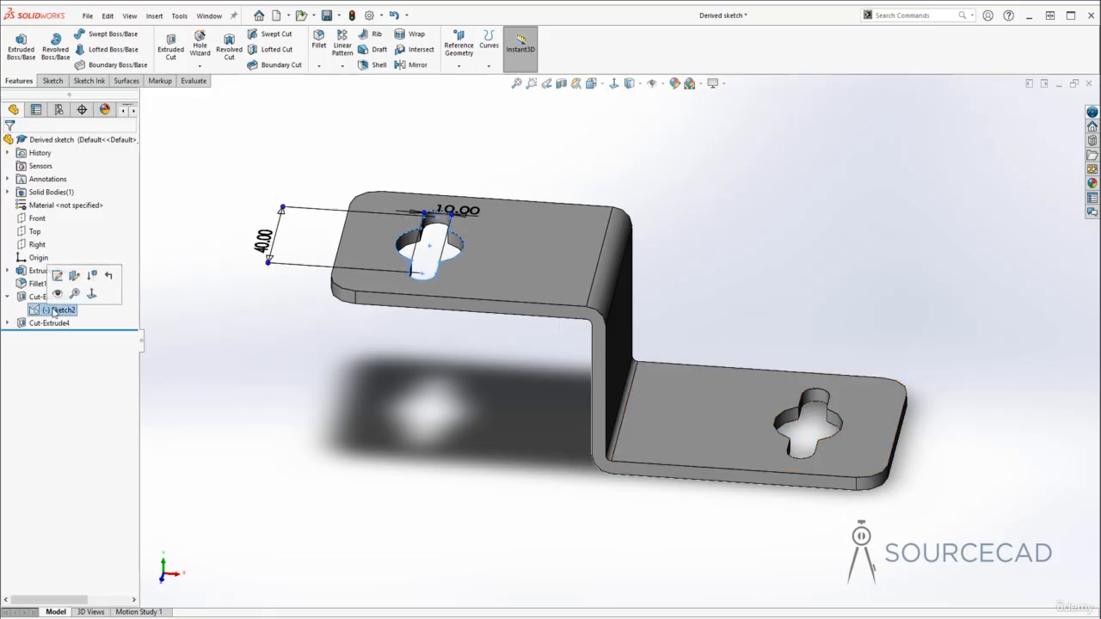
click(58, 277)
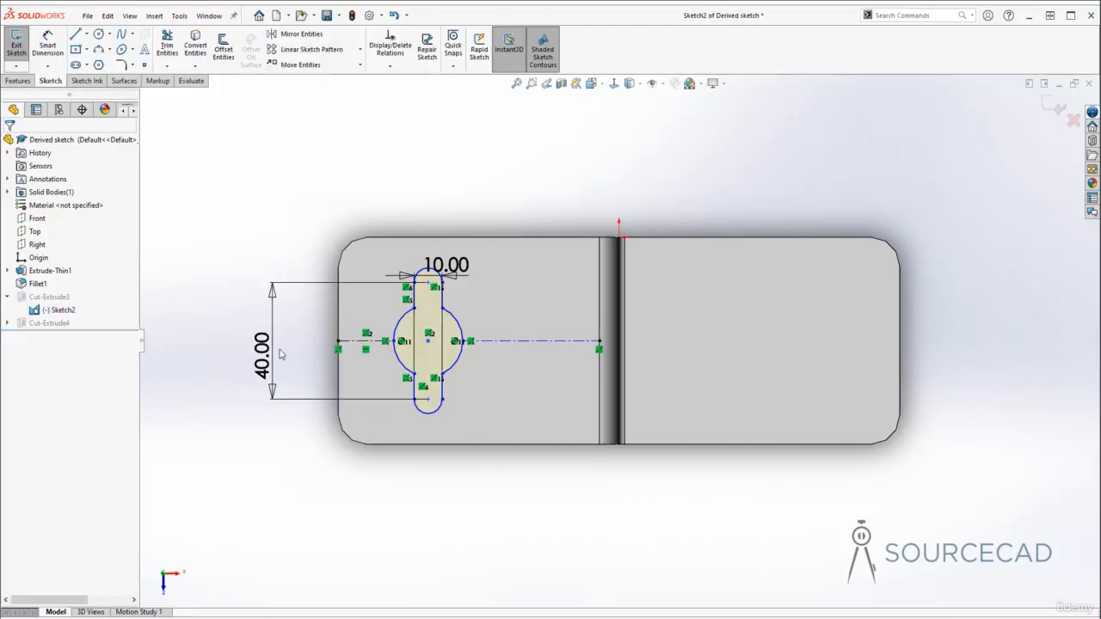
Try to set the distance between the slot's end arc centres to 50 mm, and undo the change
double_click(270, 346)
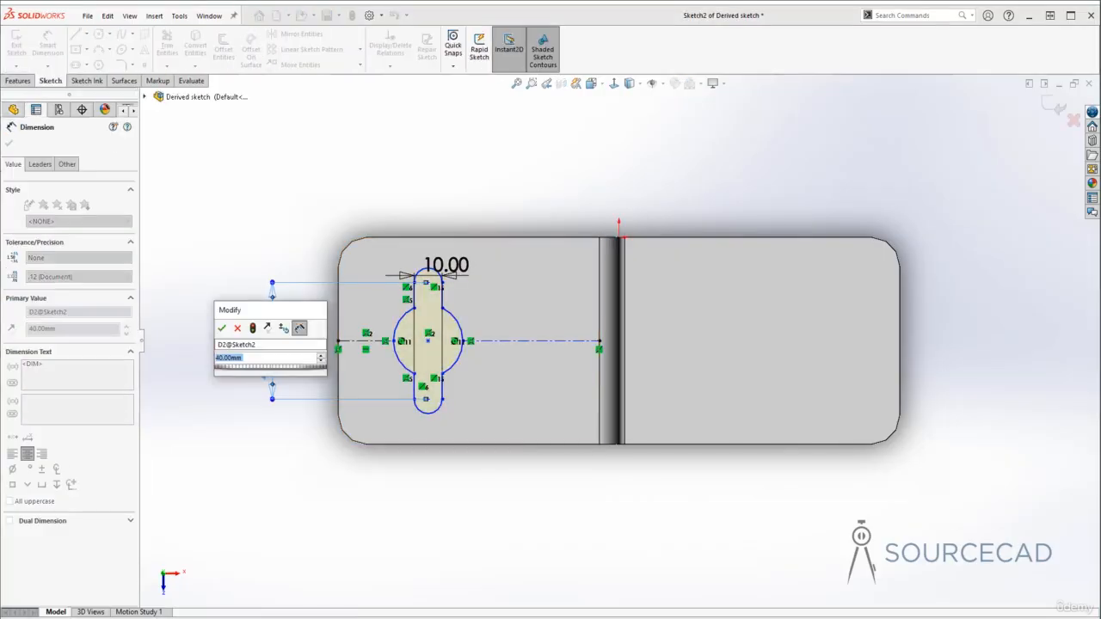
text(50)
key(Return)
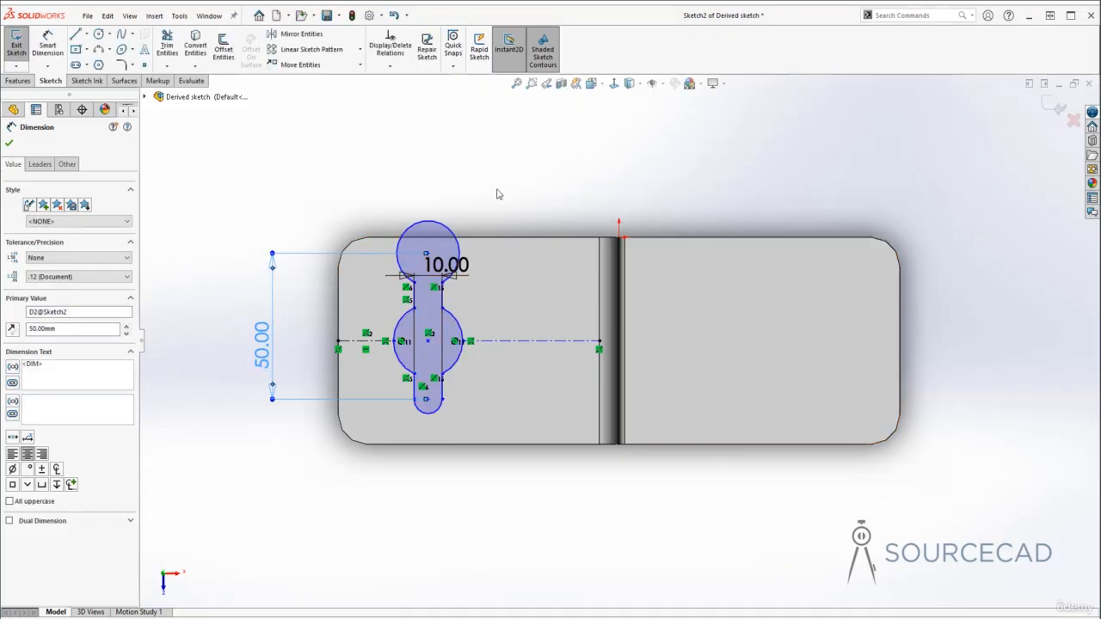
click(8, 143)
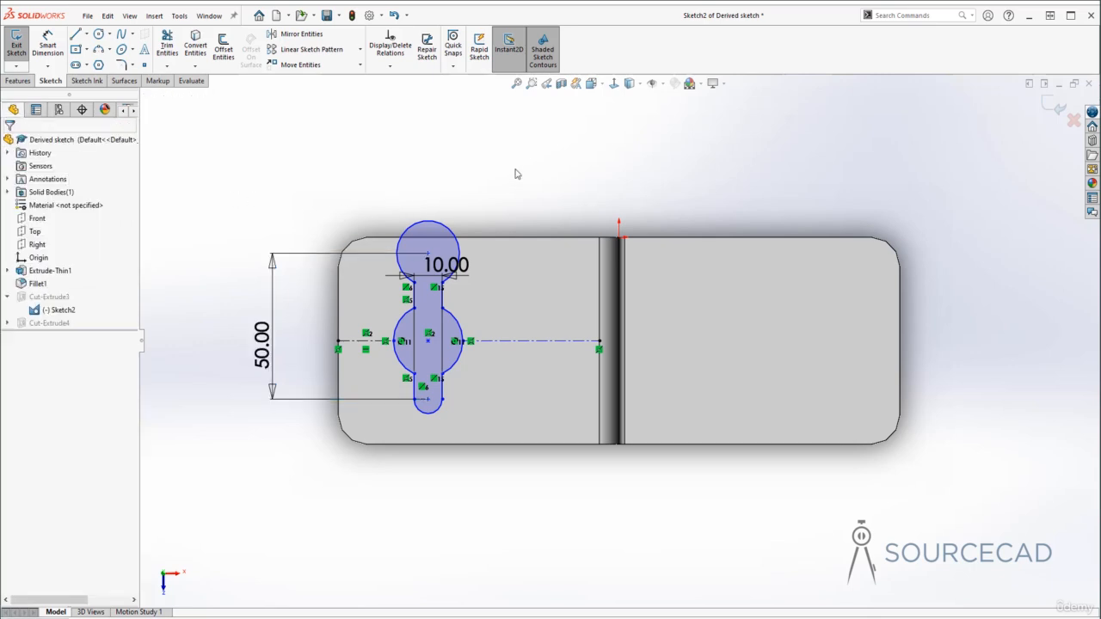
key(ctrl+z)
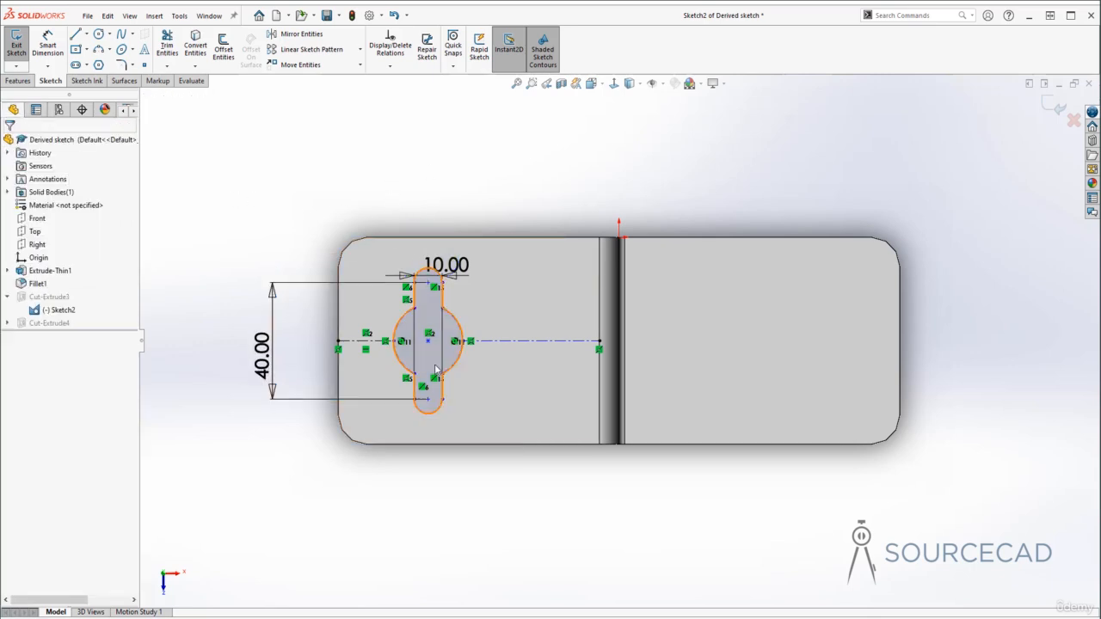
Add tangent relations between the slot's upper end arc and both adjoining straight sides
scroll(463, 312, down, 5)
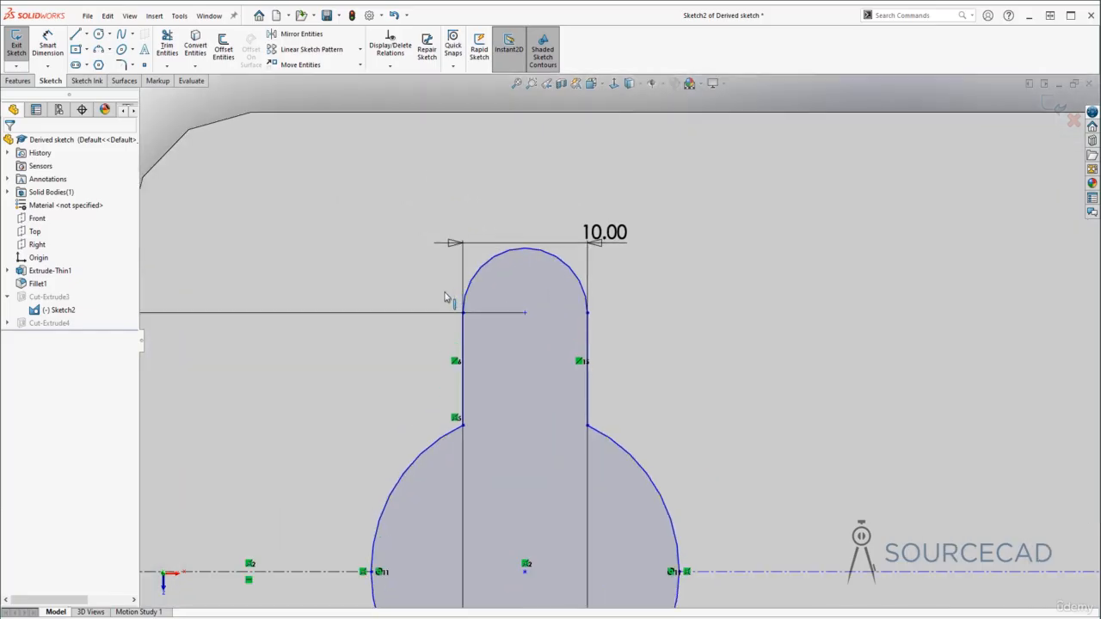
click(473, 283)
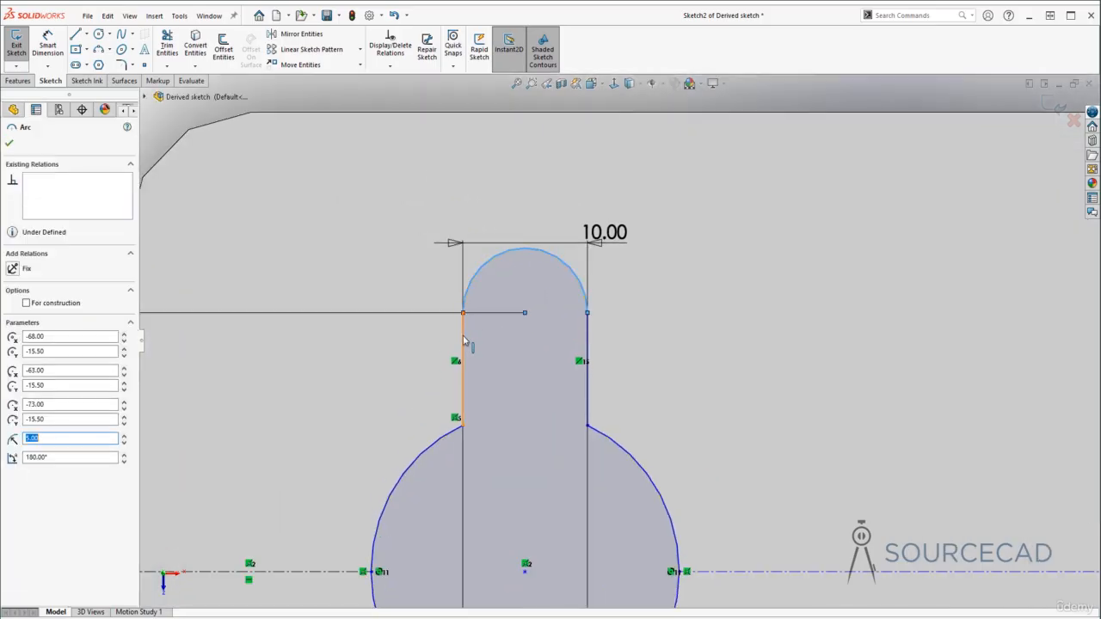
ctrl+click(462, 344)
click(33, 334)
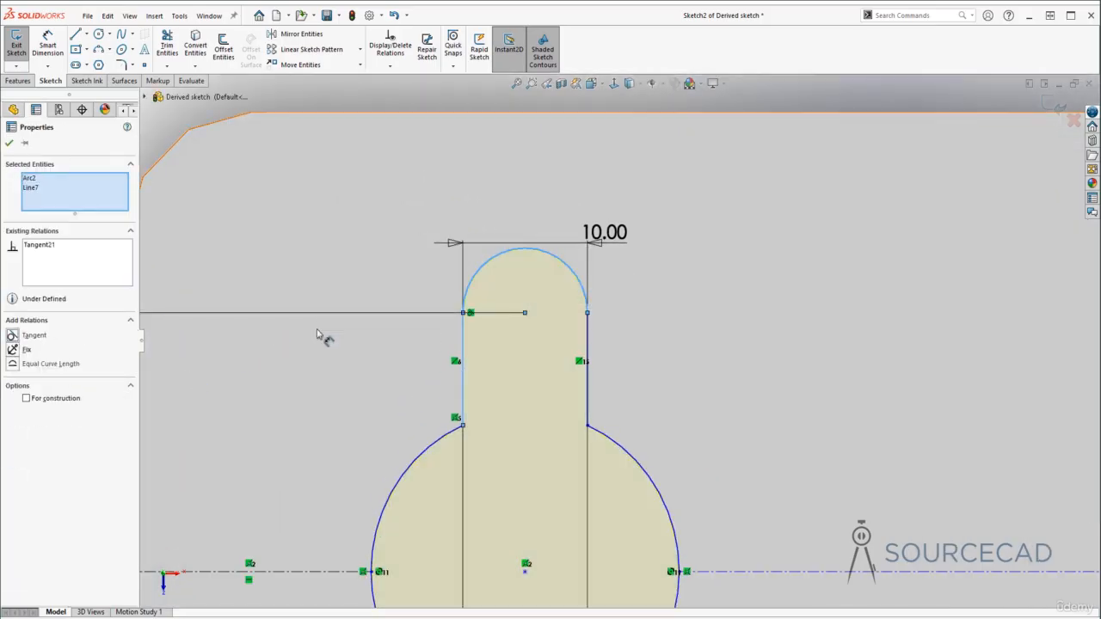
click(10, 145)
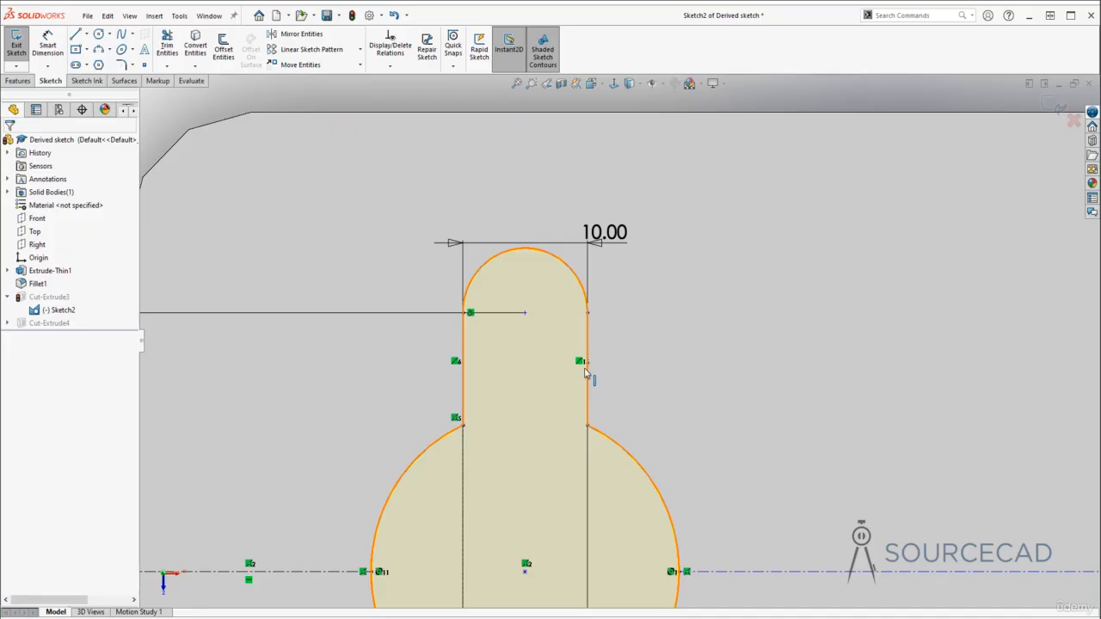
click(589, 308)
ctrl+click(586, 355)
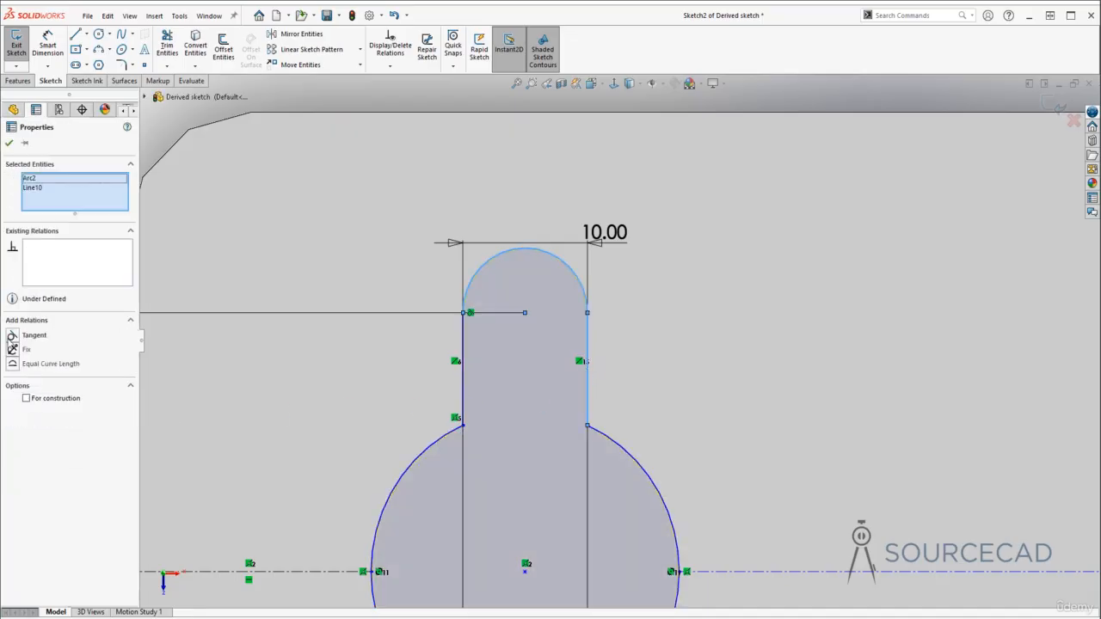
click(33, 334)
click(8, 145)
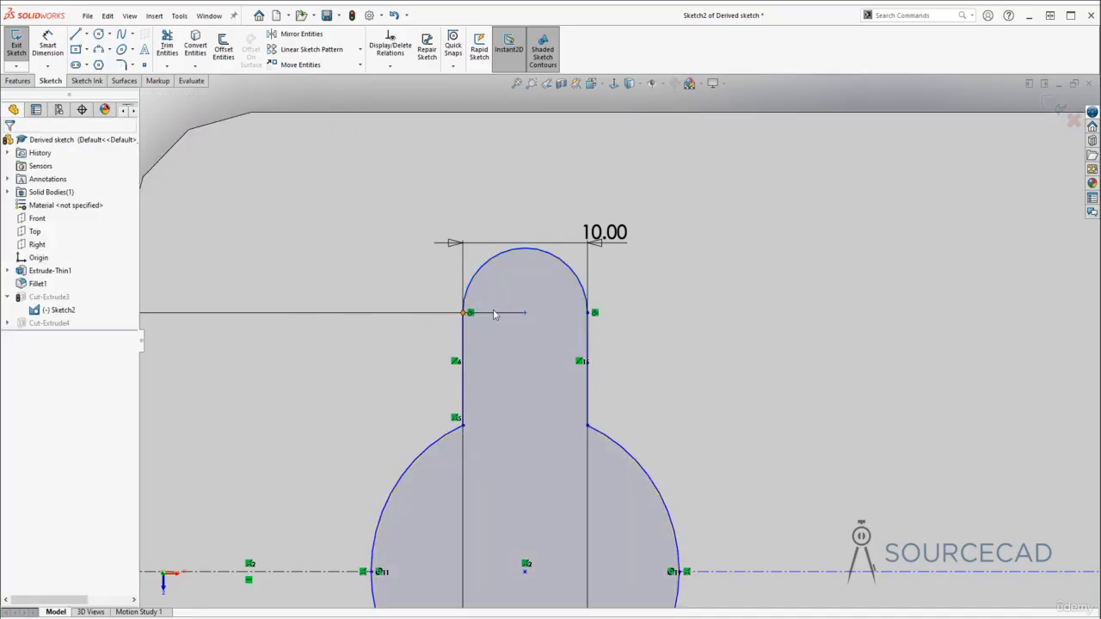
Add tangent relations between the slot's lower end arc and both adjoining straight sides
scroll(492, 325, up, 5)
ctrl+middle_drag(589, 535, 536, 408)
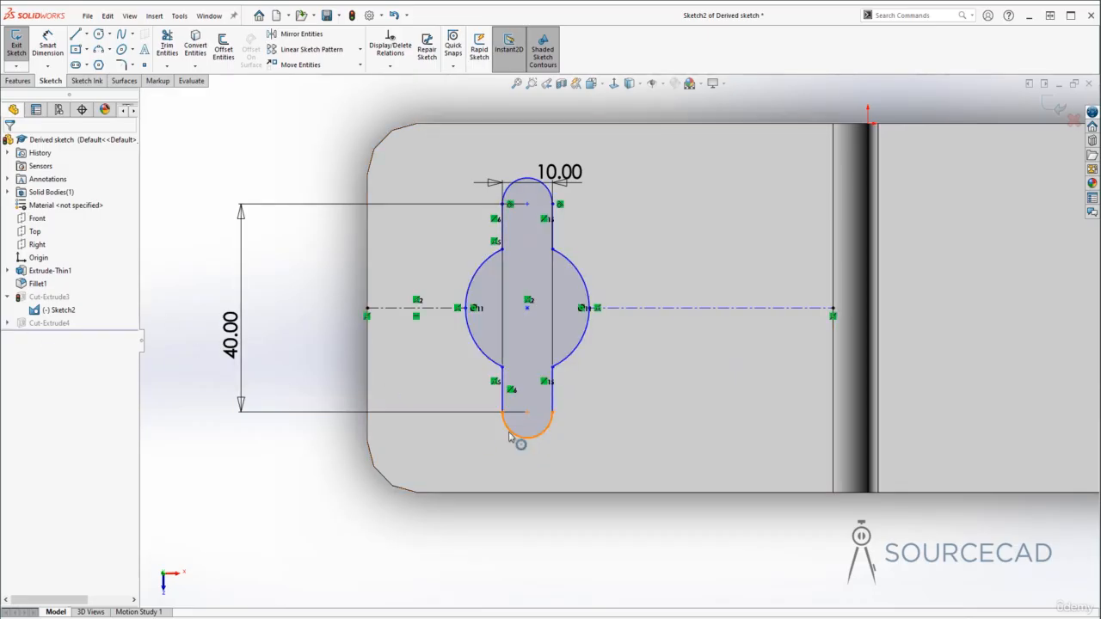
click(518, 437)
ctrl+click(502, 394)
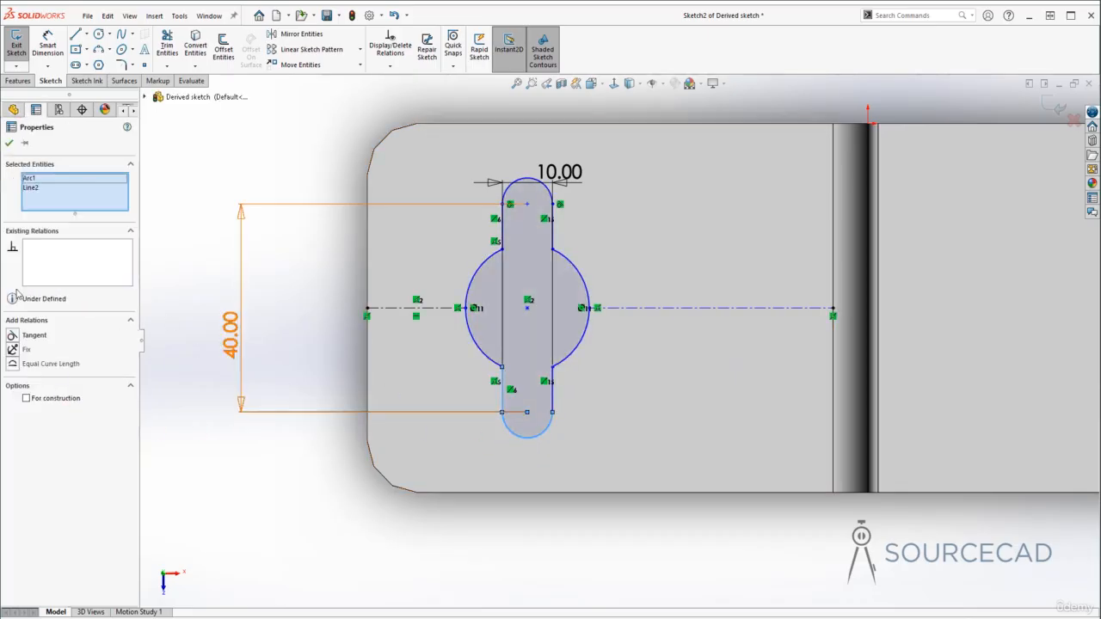
click(12, 337)
click(312, 479)
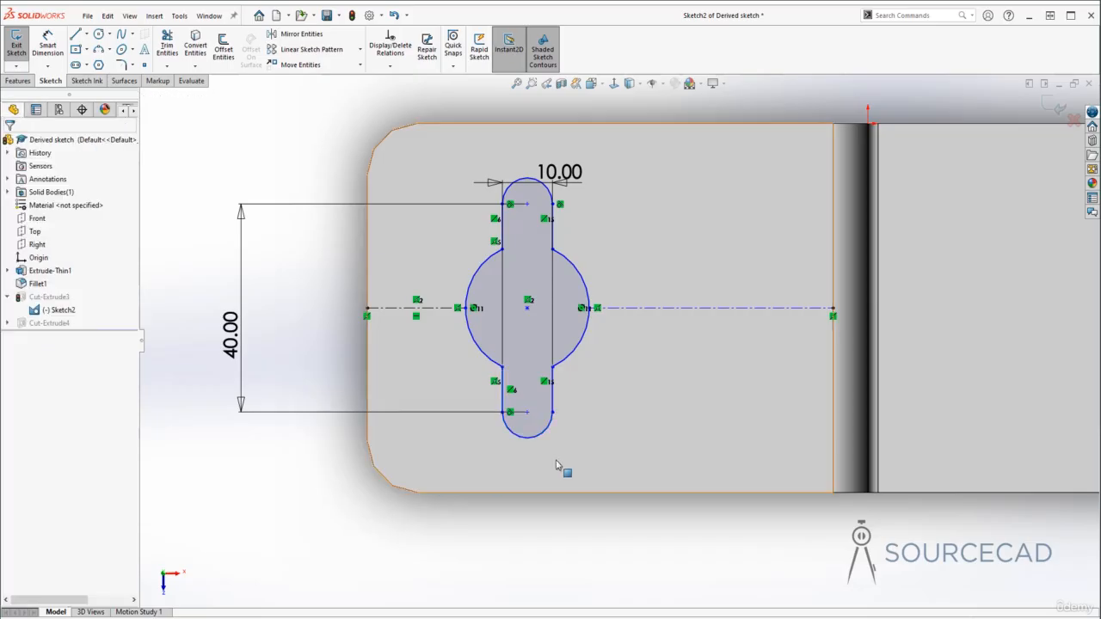
click(547, 429)
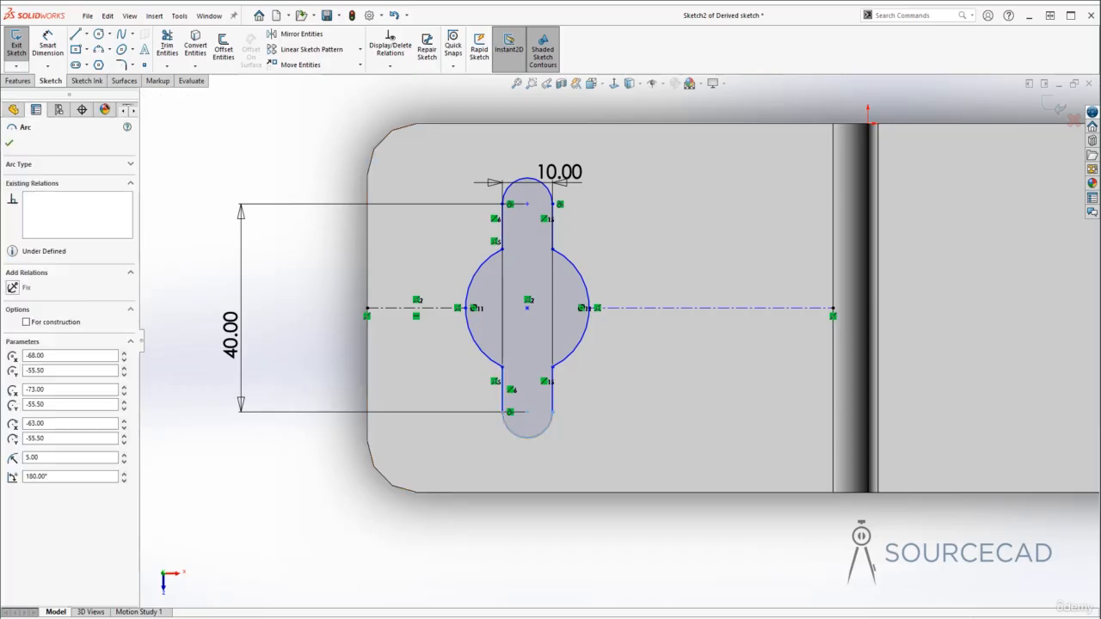
ctrl+click(554, 401)
click(12, 335)
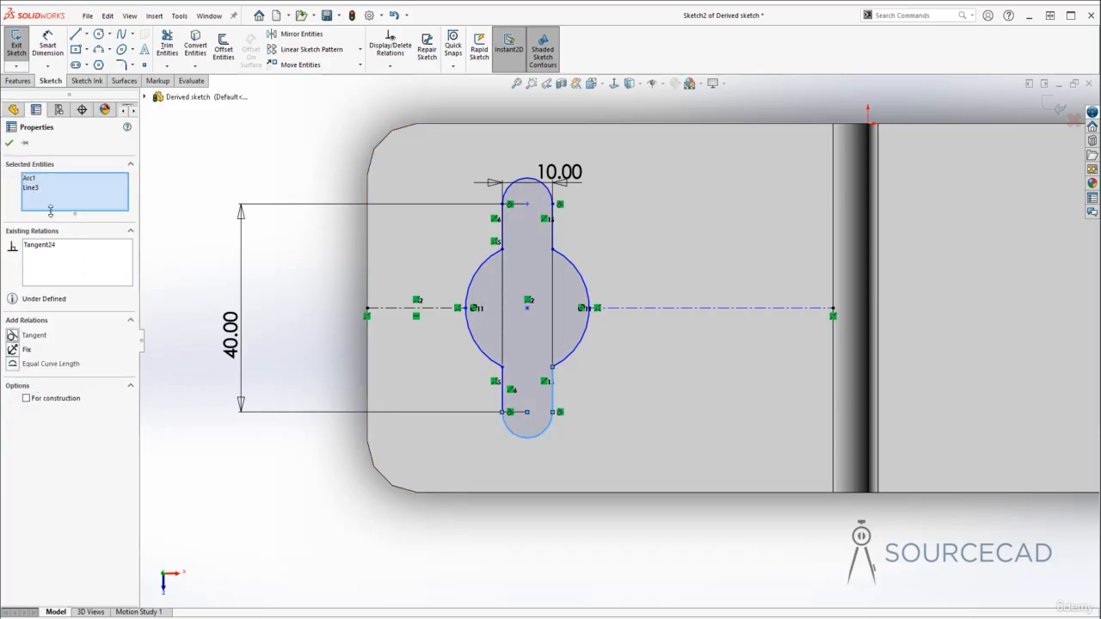
click(10, 144)
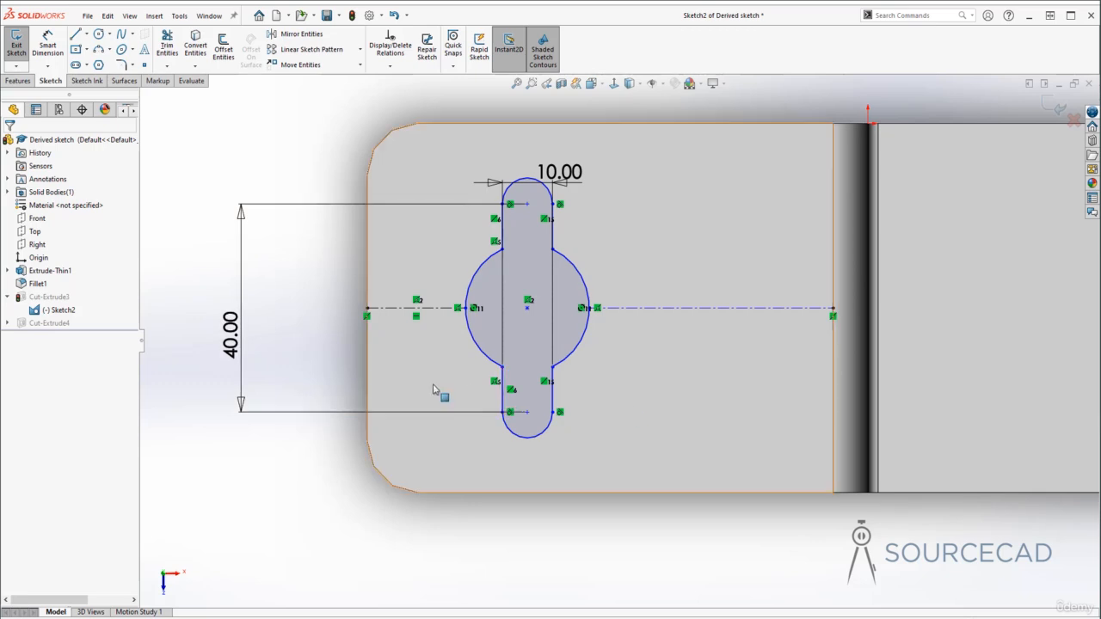
Set the distance between the slot's end arc centres to 50 mm
click(233, 344)
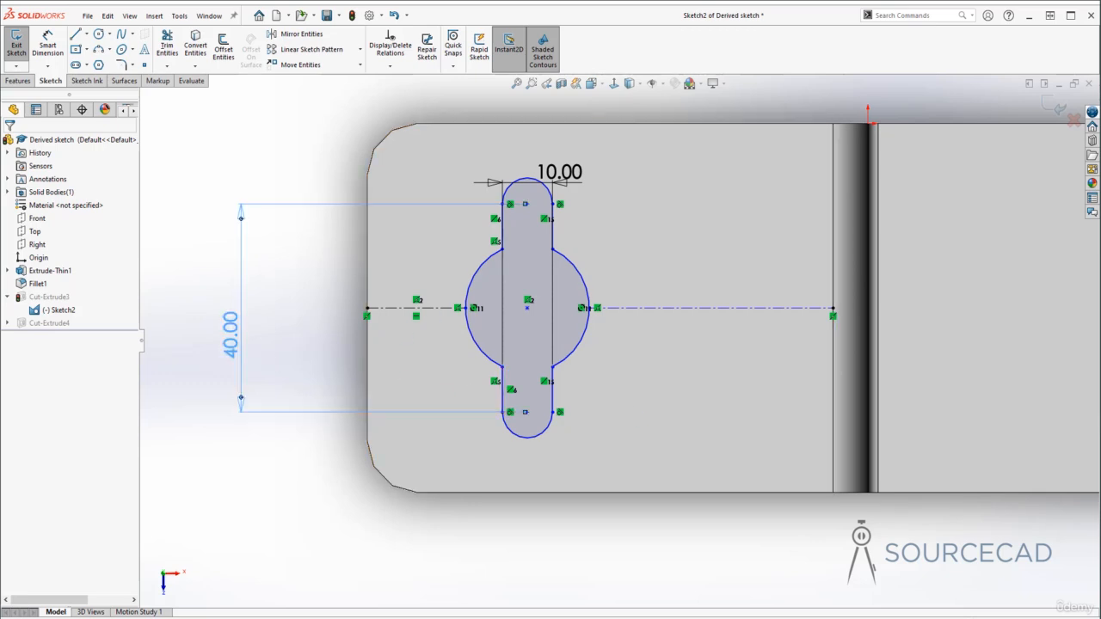
double_click(231, 335)
text(5)
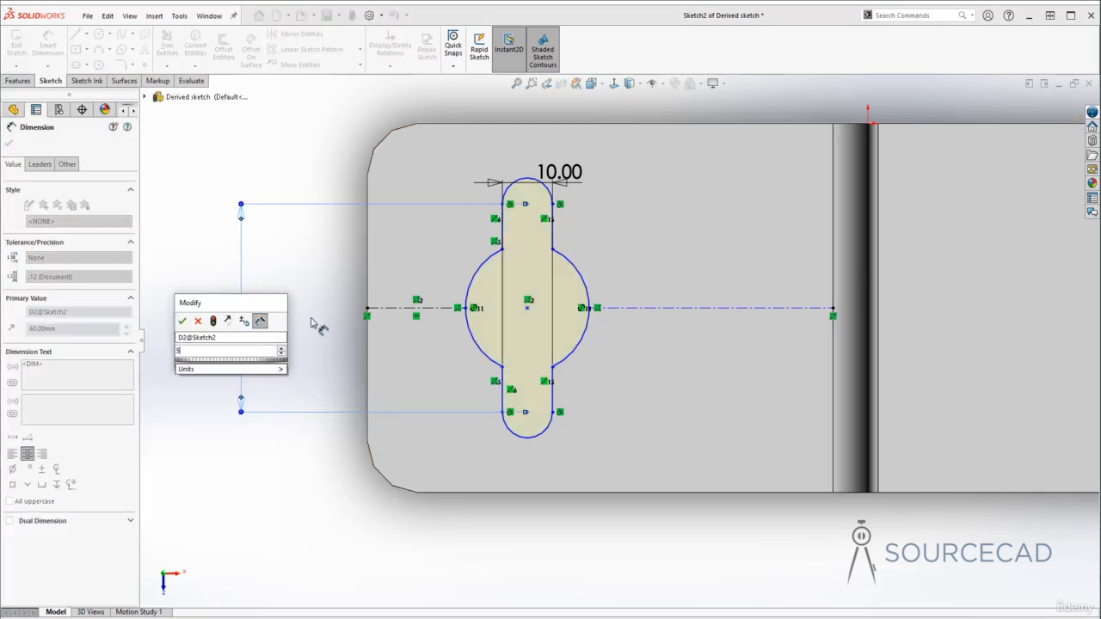
text(0)
key(Return)
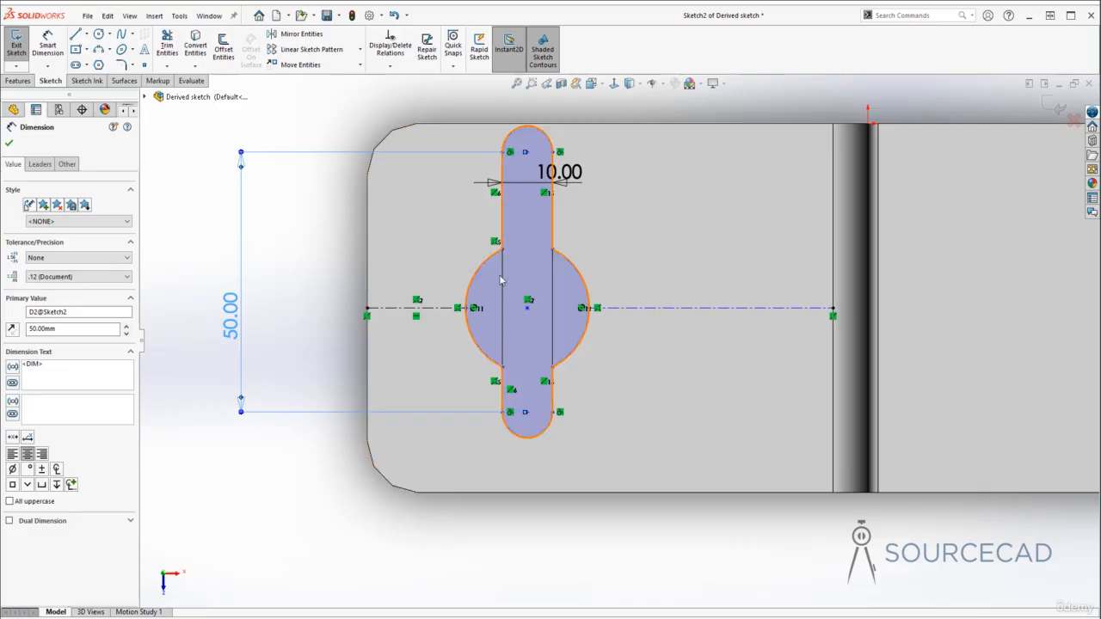
click(358, 143)
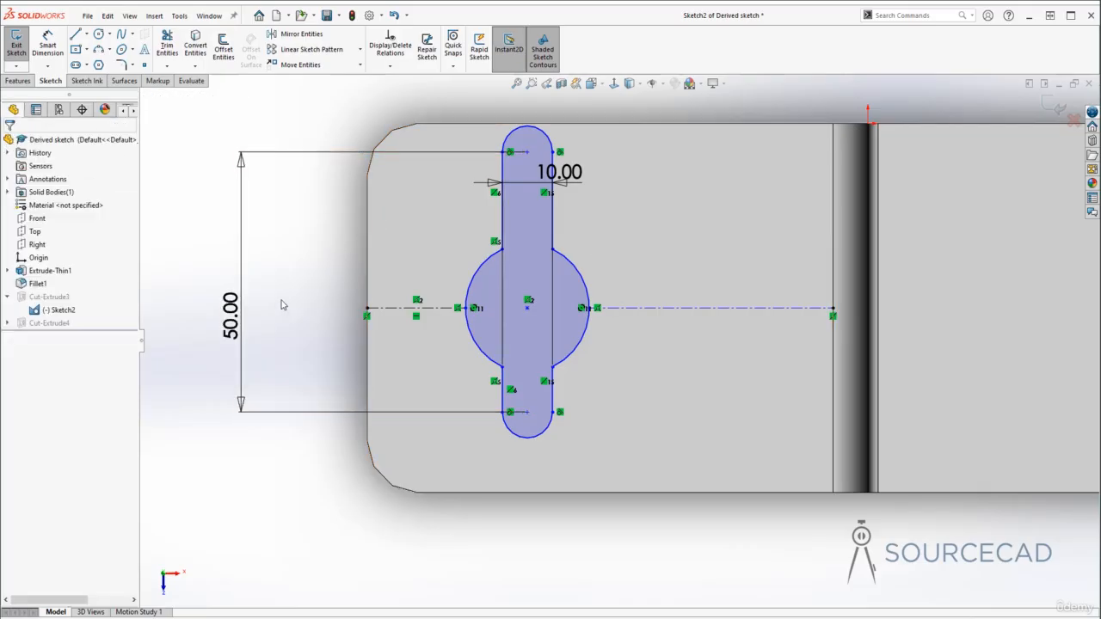
Dimension the distance from the circle's centre to the upper end arc's centre at 25 mm and exit the sketch
key(d)
click(527, 310)
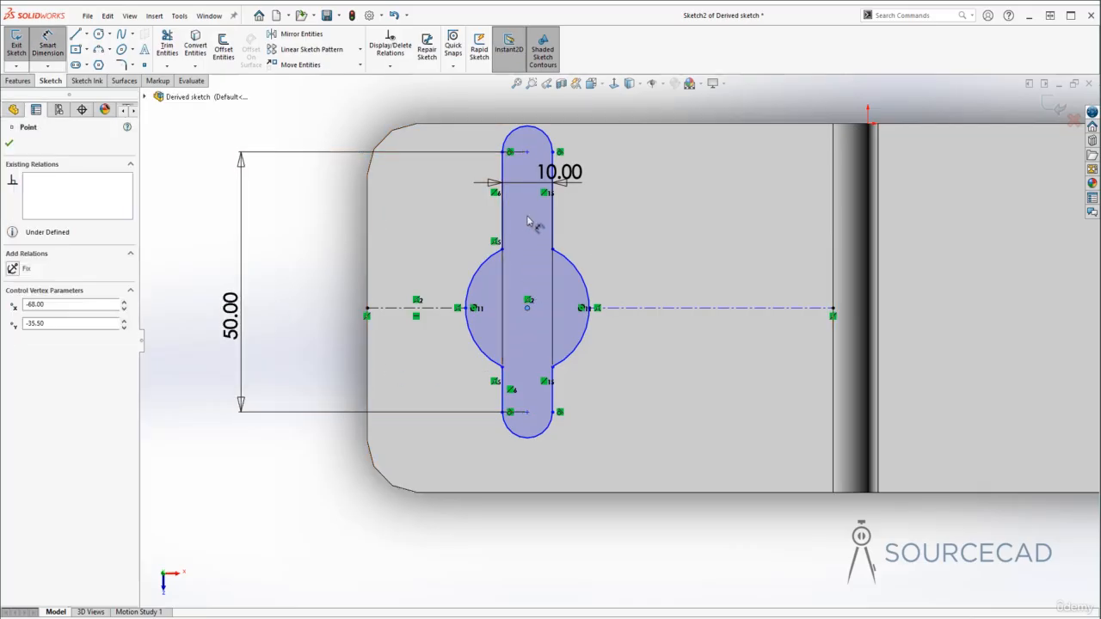
click(528, 152)
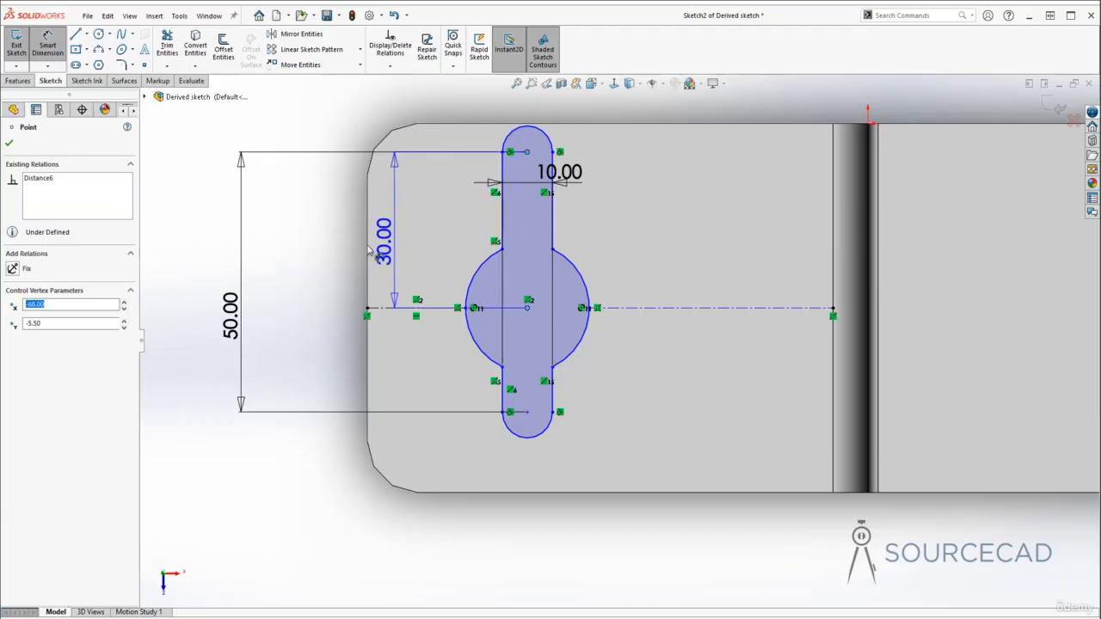
click(319, 245)
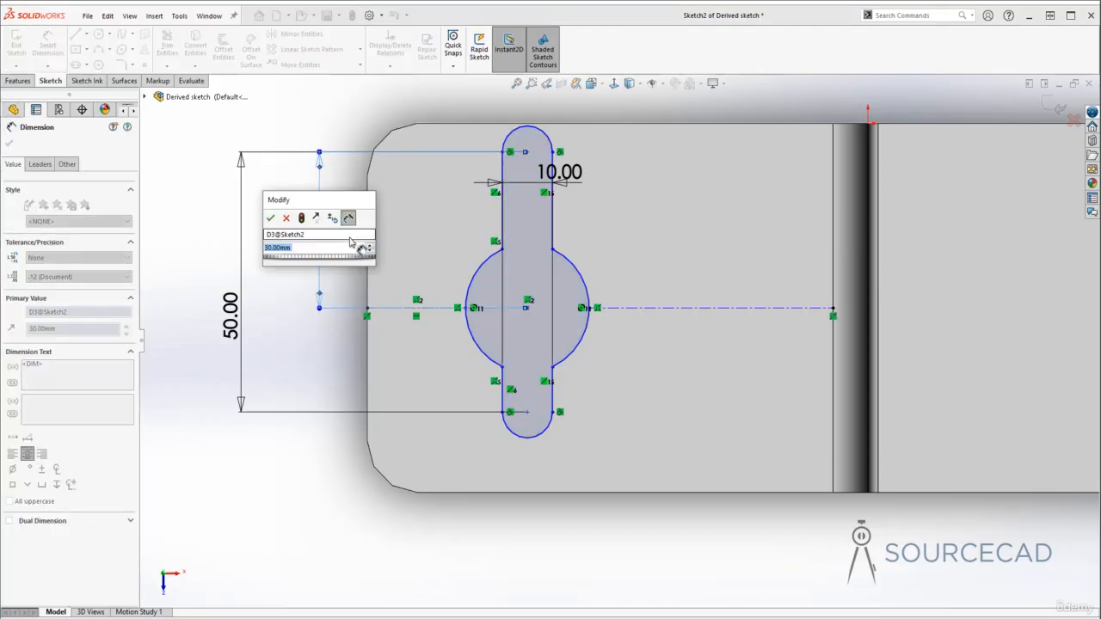
text(25)
key(Return)
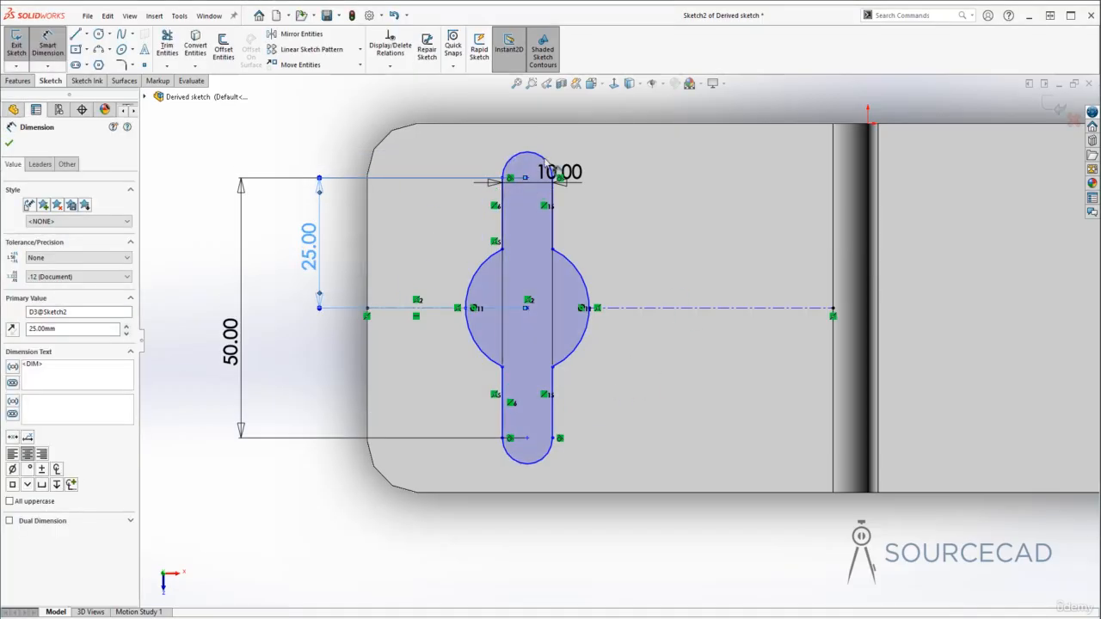
click(312, 344)
scroll(573, 337, down, 4)
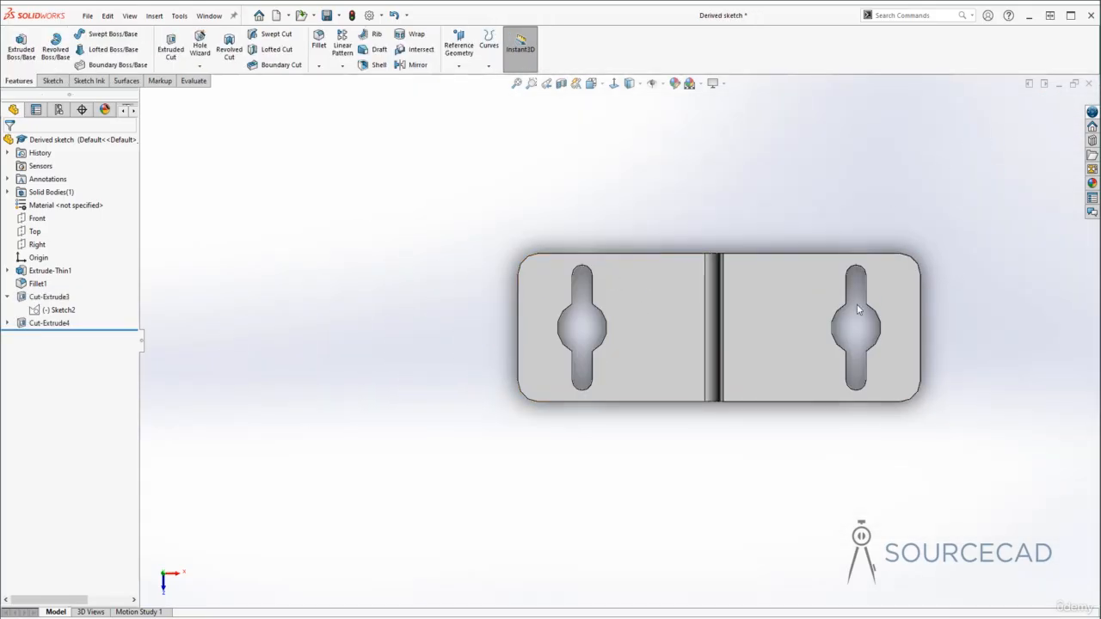
middle_drag(627, 411, 622, 268)
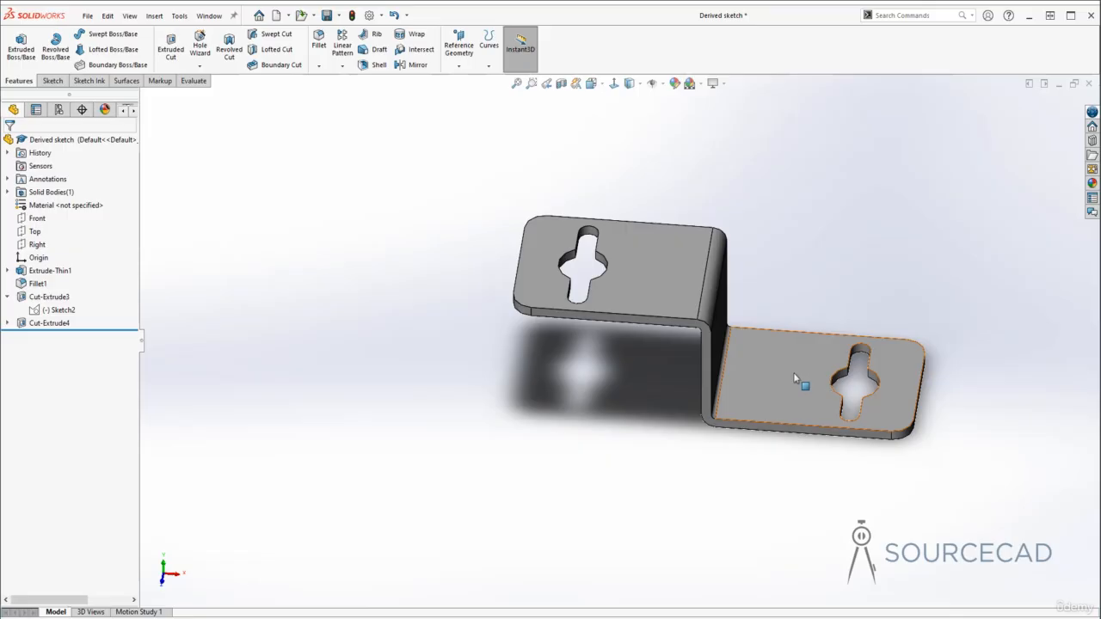
ctrl+middle_drag(795, 378, 675, 375)
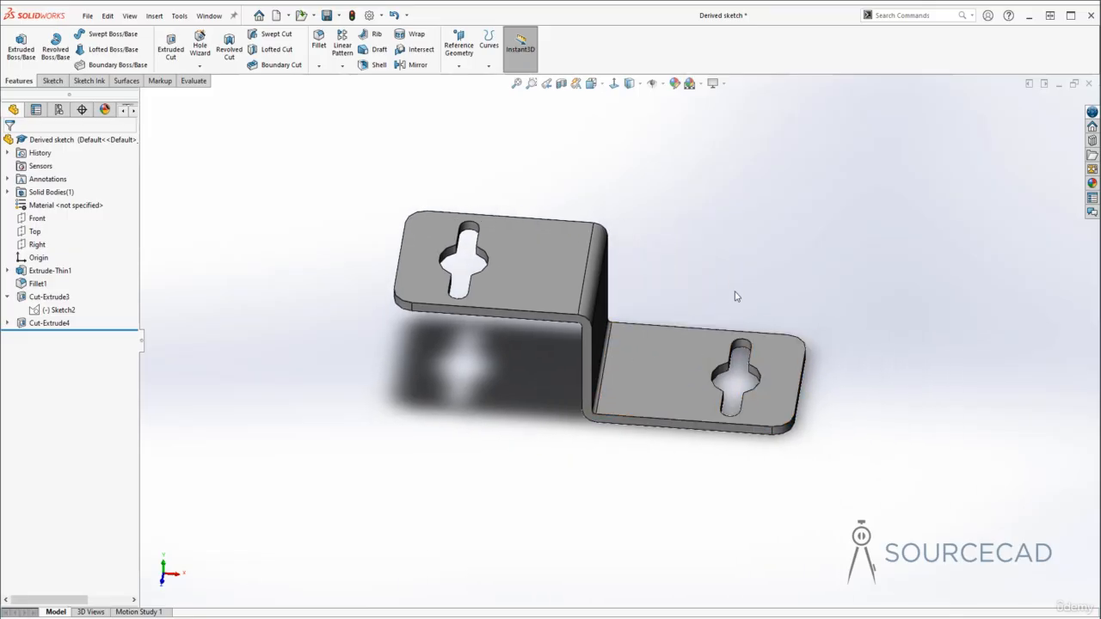